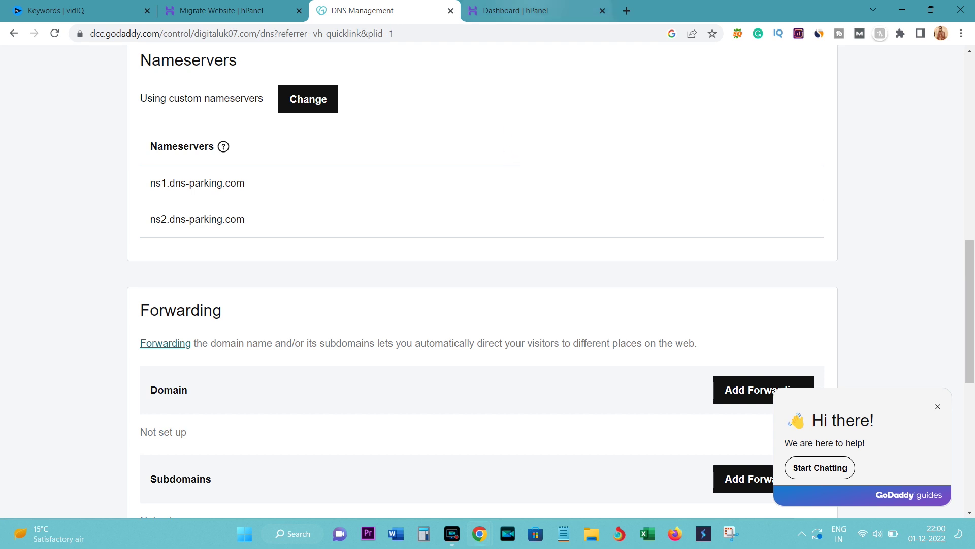
Review the domain's current nameservers in GoDaddy DNS Management alongside Hostinger's hosting dashboard and Migrate Website page.
click(530, 9)
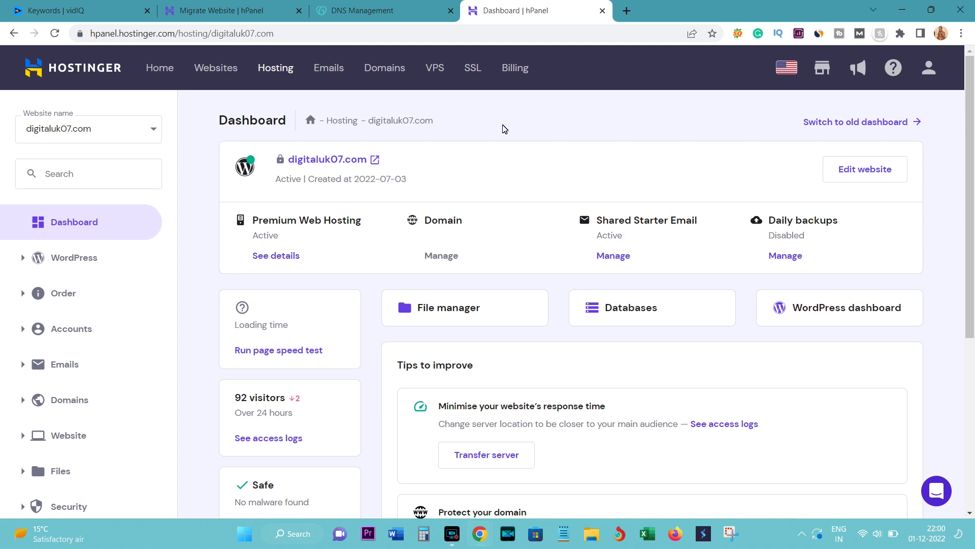
click(379, 10)
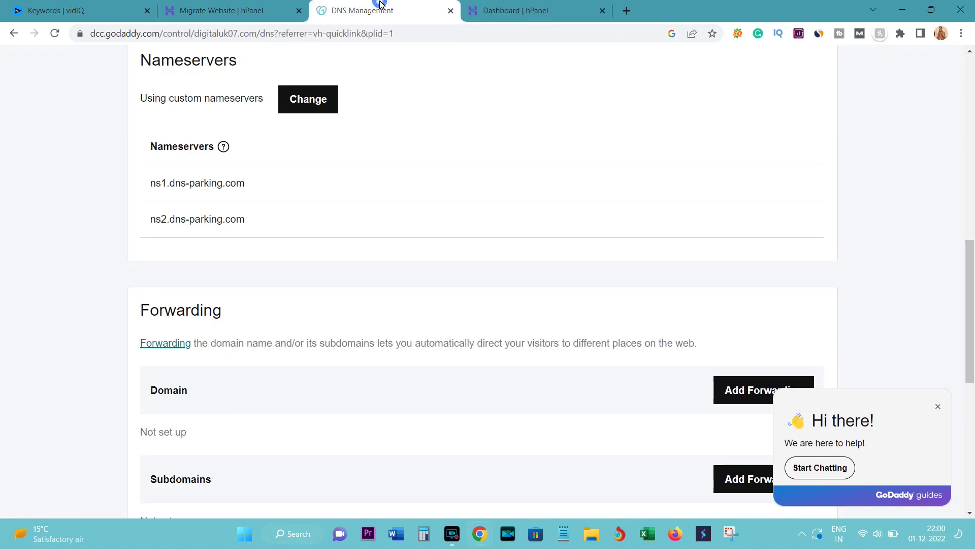
click(202, 5)
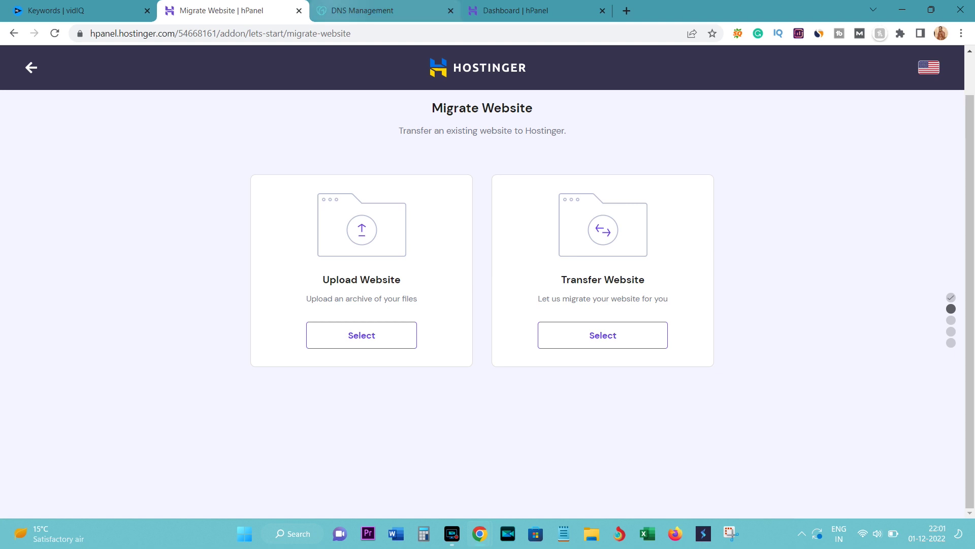
click(335, 10)
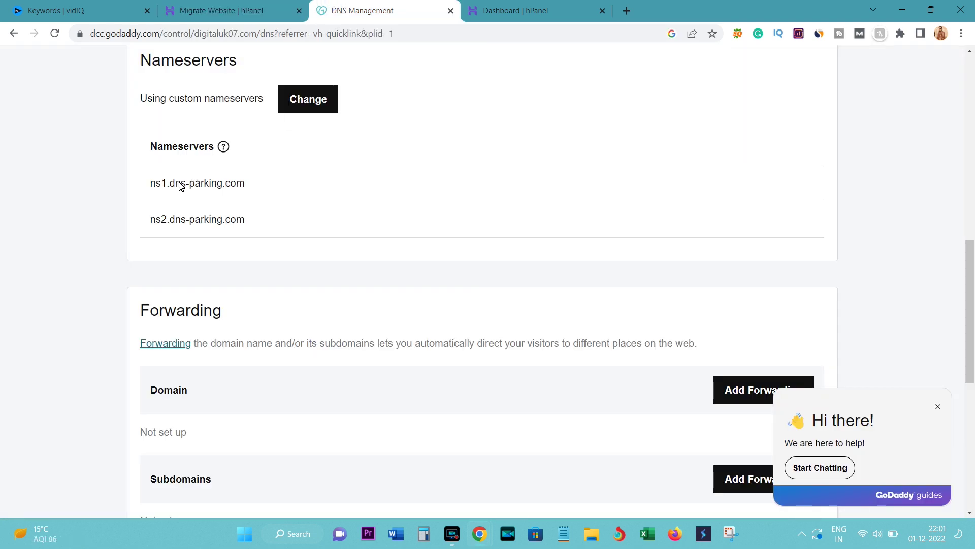
drag(244, 187, 154, 189)
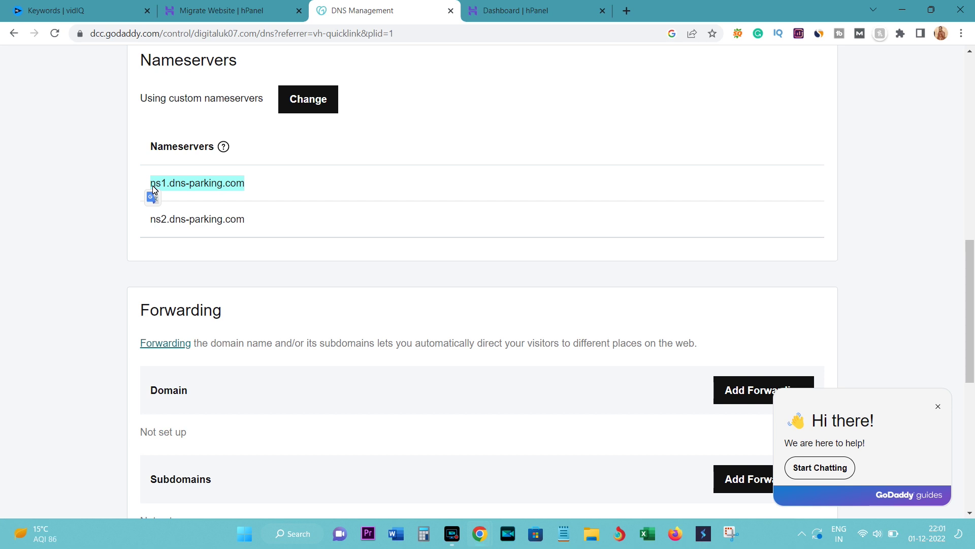
click(281, 194)
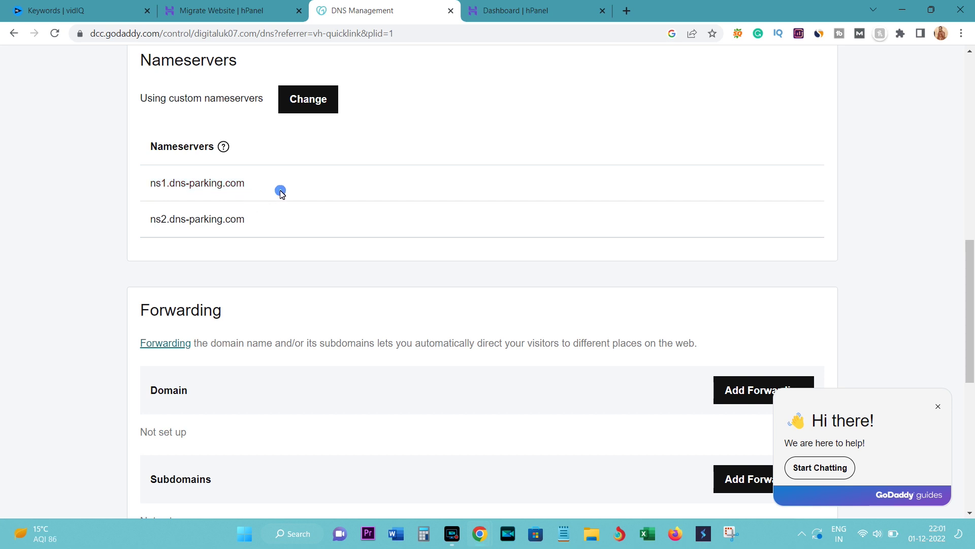
click(244, 7)
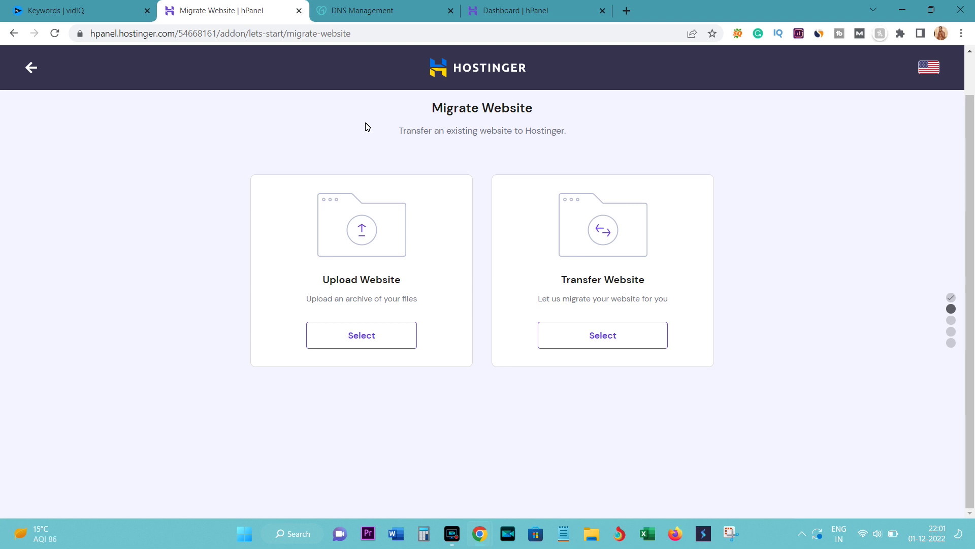
click(376, 9)
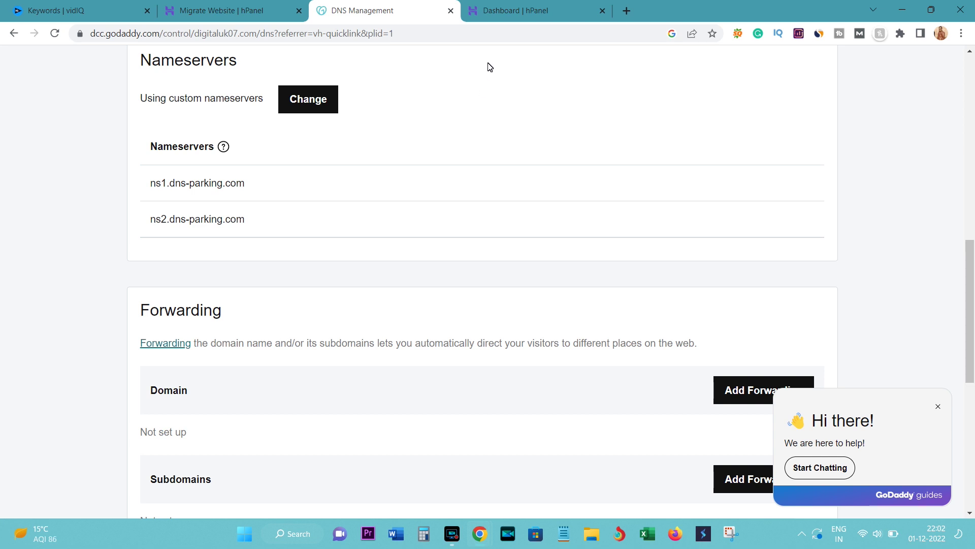
click(216, 7)
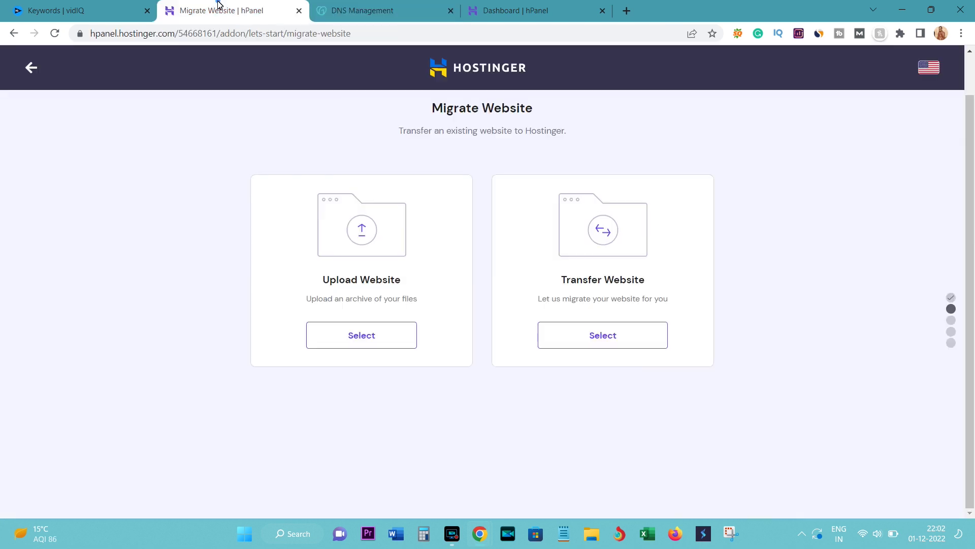
Start adding a website from the website list on the Hostinger hosting dashboard.
click(538, 9)
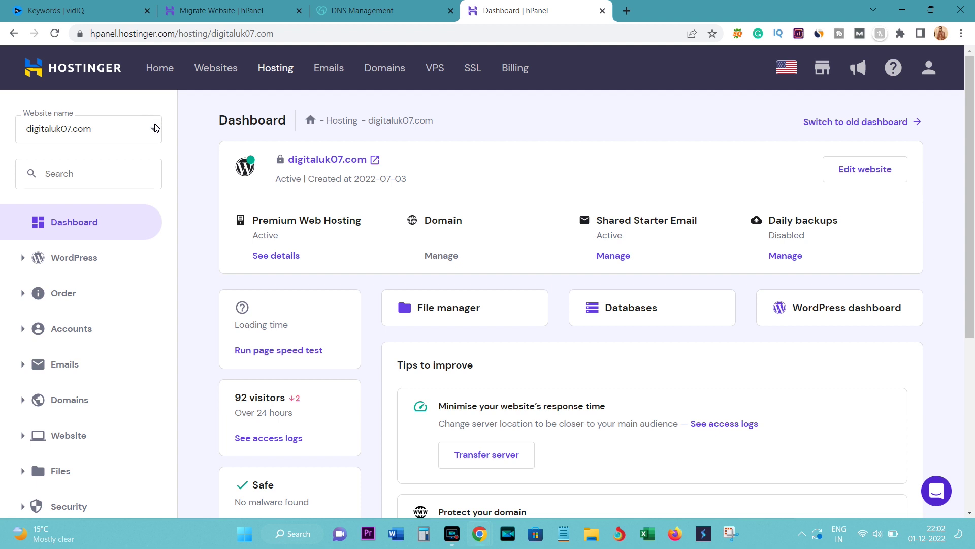
click(156, 127)
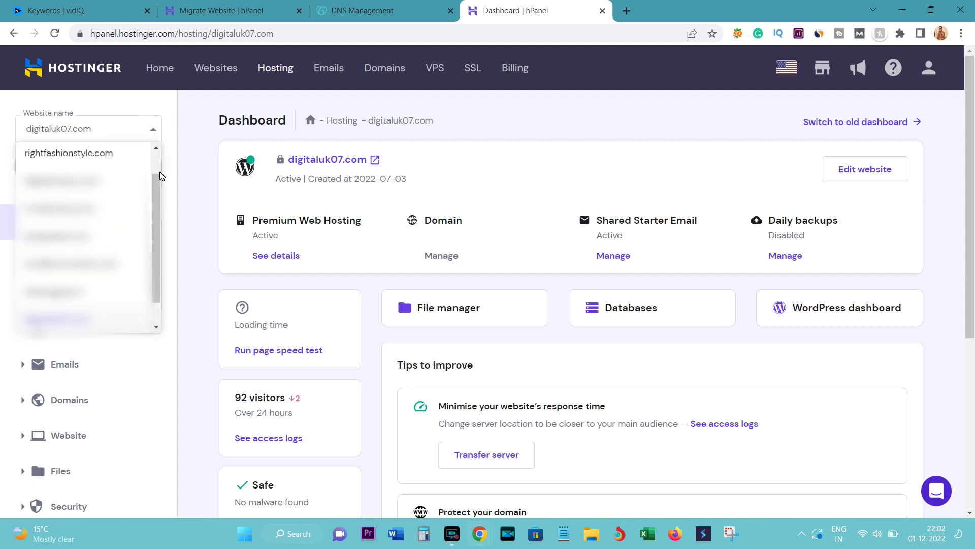
scroll(157, 170, up, 1)
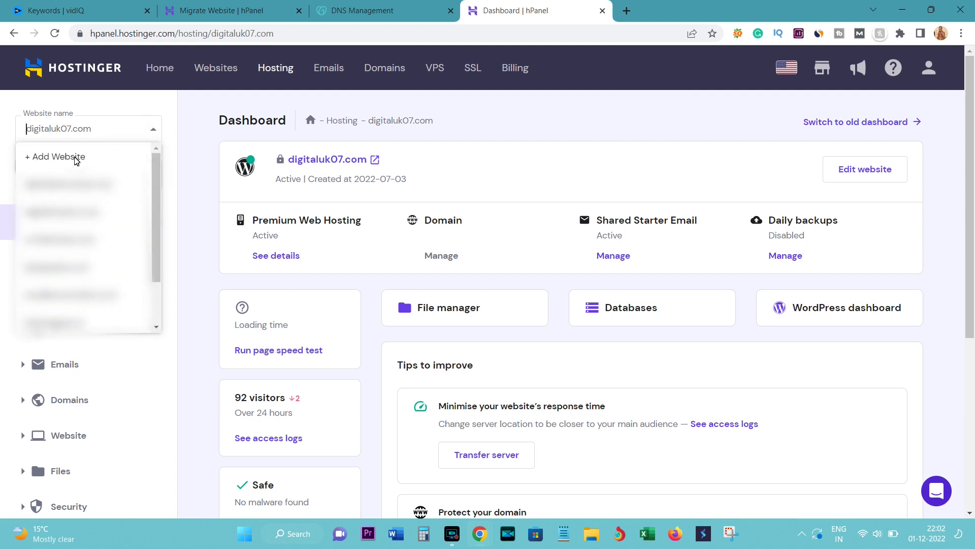
click(76, 157)
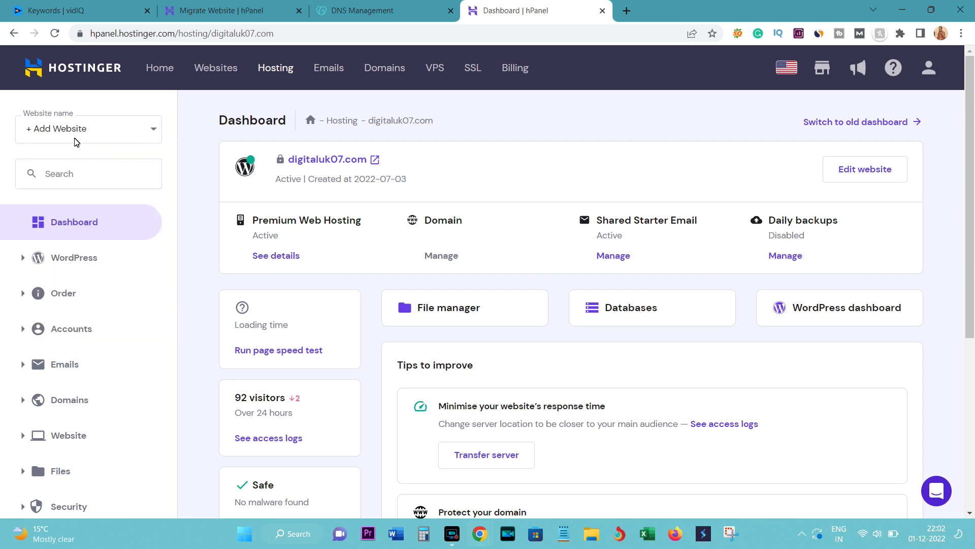
click(70, 131)
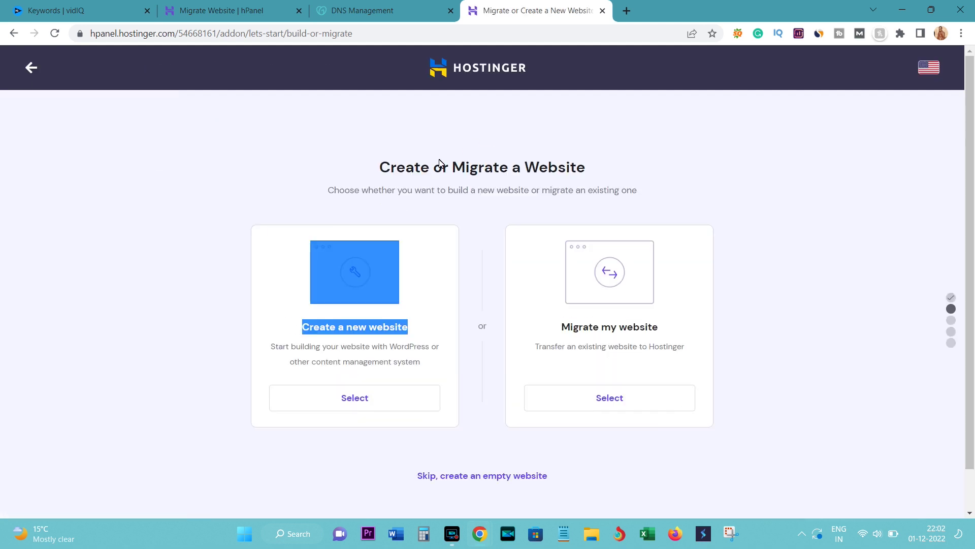
Choose to migrate an existing website and have Hostinger carry it out with the Transfer Website option.
click(354, 168)
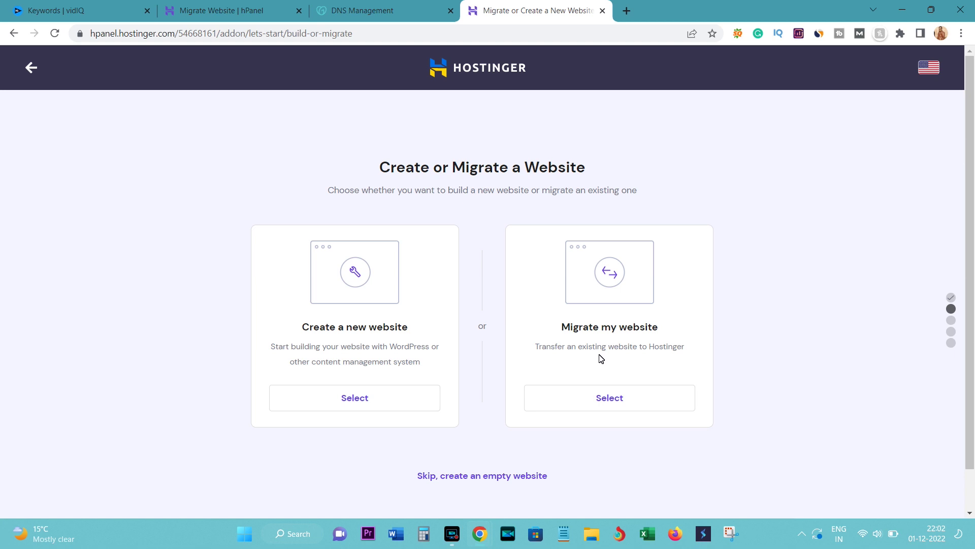
click(603, 398)
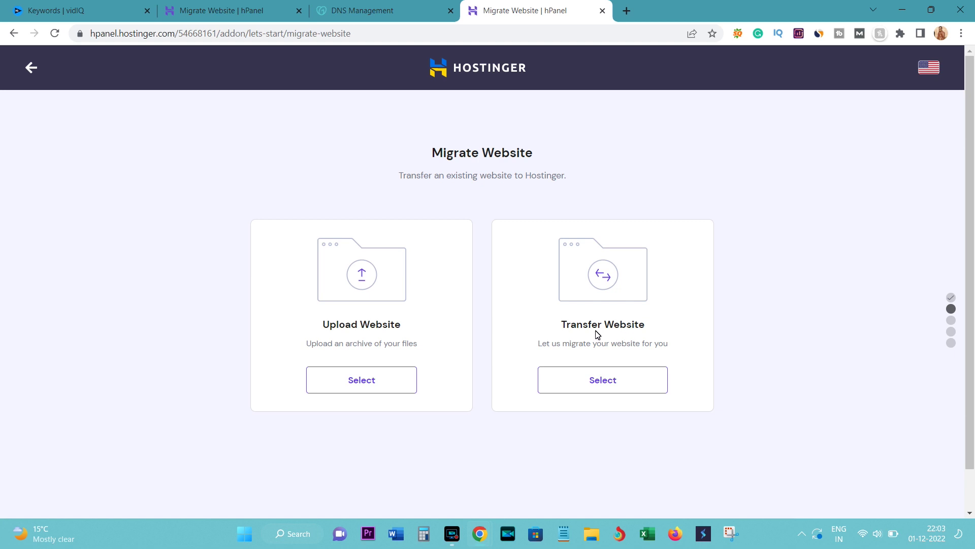
drag(559, 327, 652, 323)
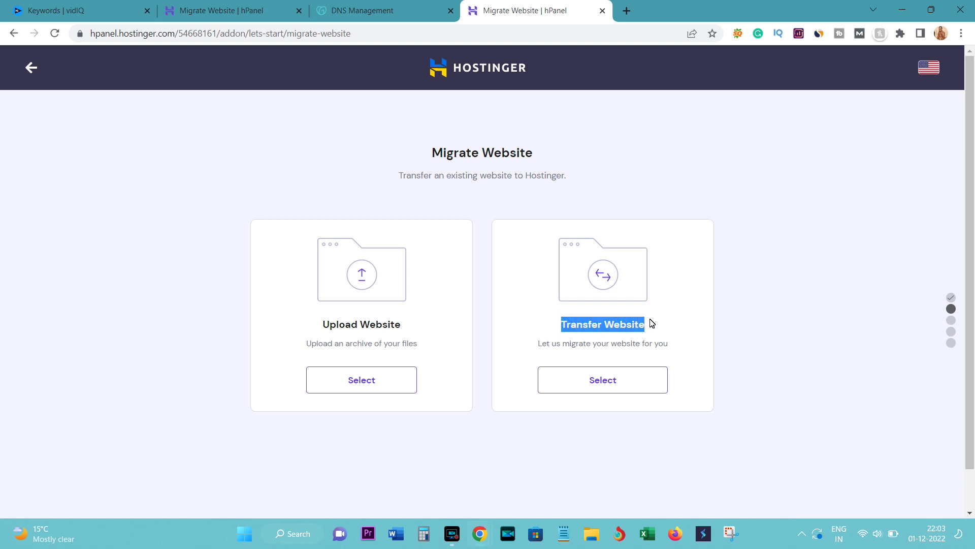
click(613, 381)
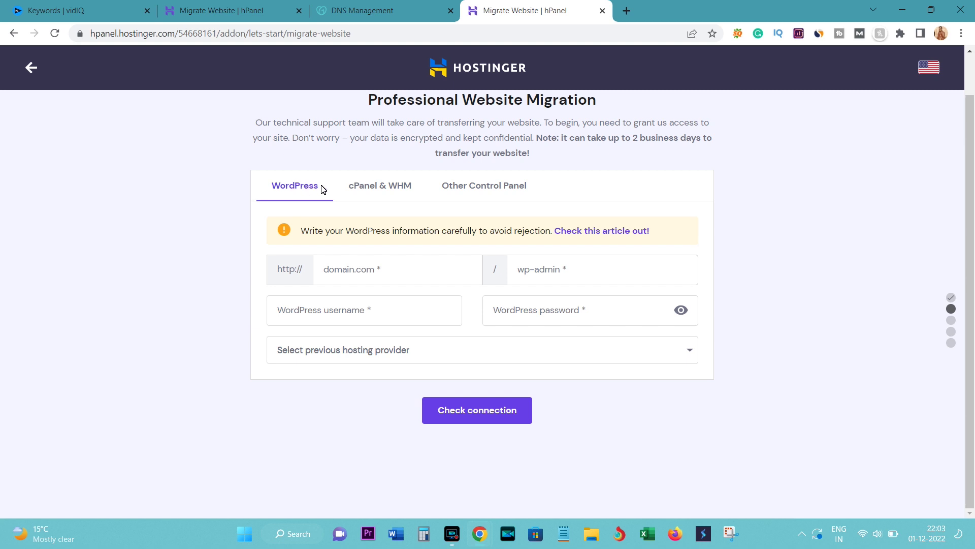
Compare the cPanel & WHM, Other Control Panel and WordPress migration forms, ending on the WordPress form.
click(388, 190)
click(509, 188)
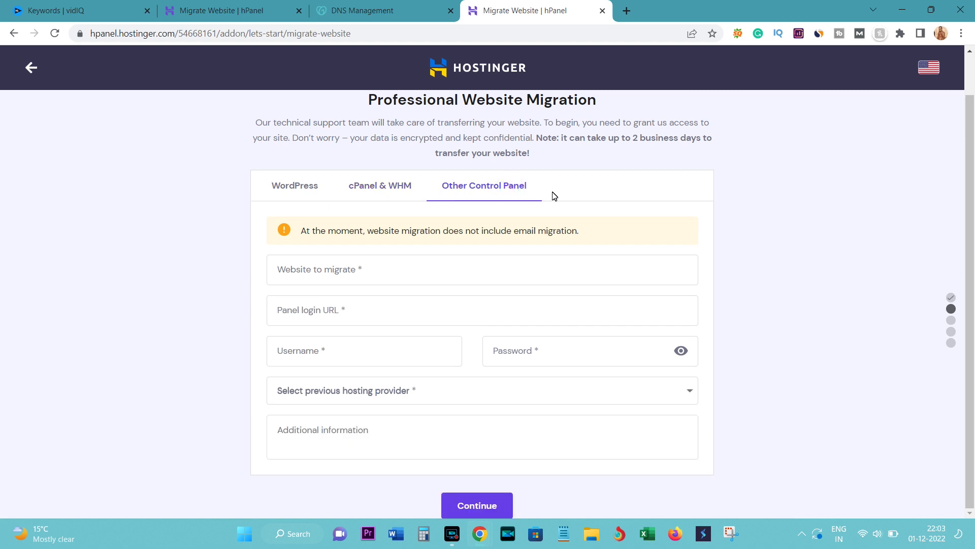
click(299, 186)
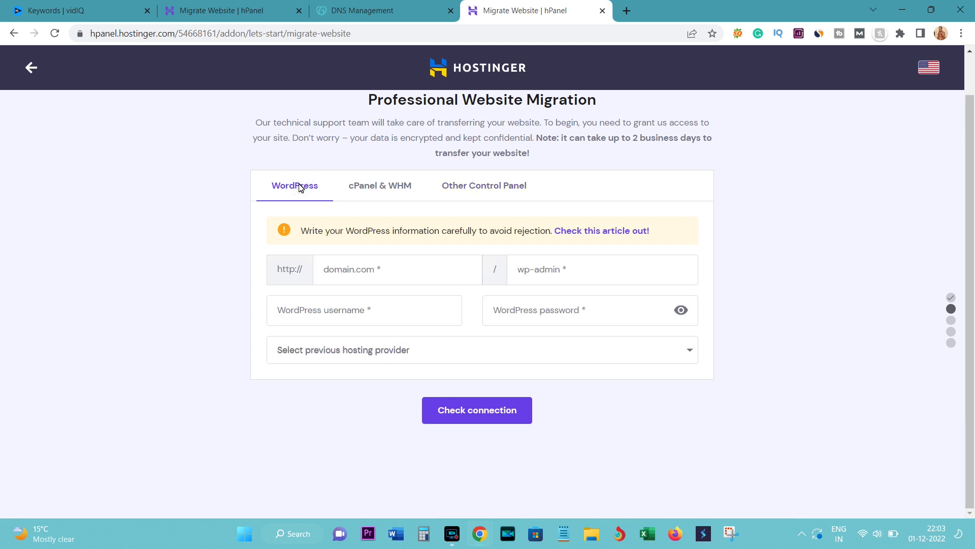
click(400, 175)
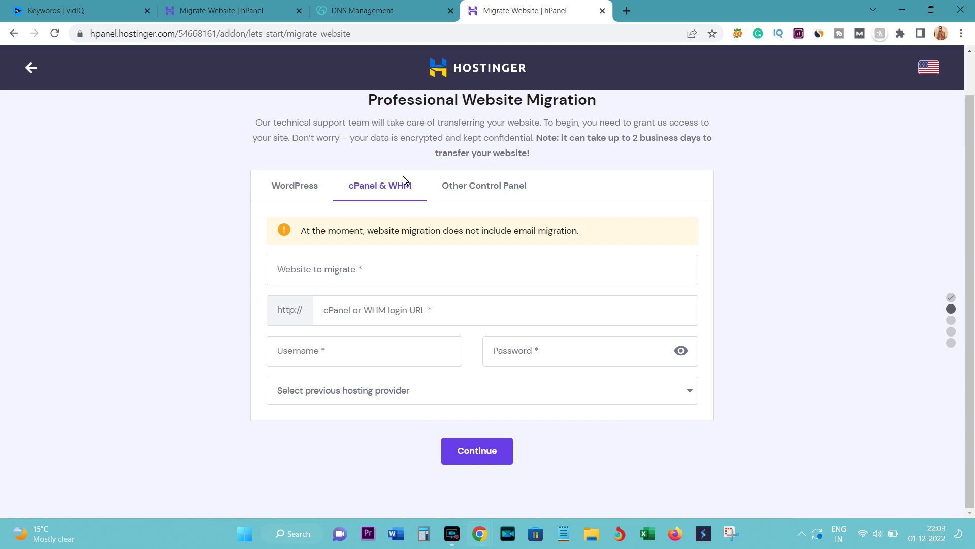
click(293, 187)
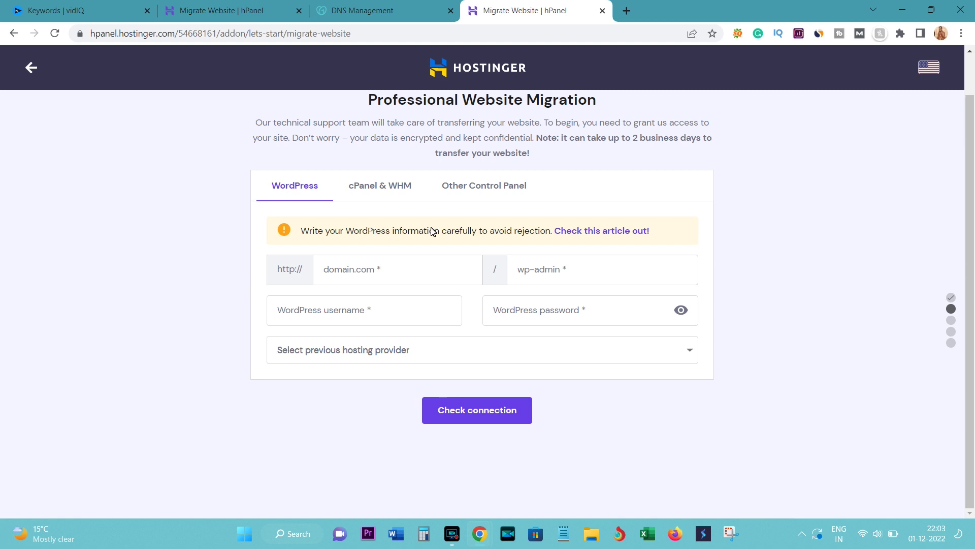
Fill in the WordPress site address with the domain digitaluk07.com and the admin path wp-admin.
click(354, 276)
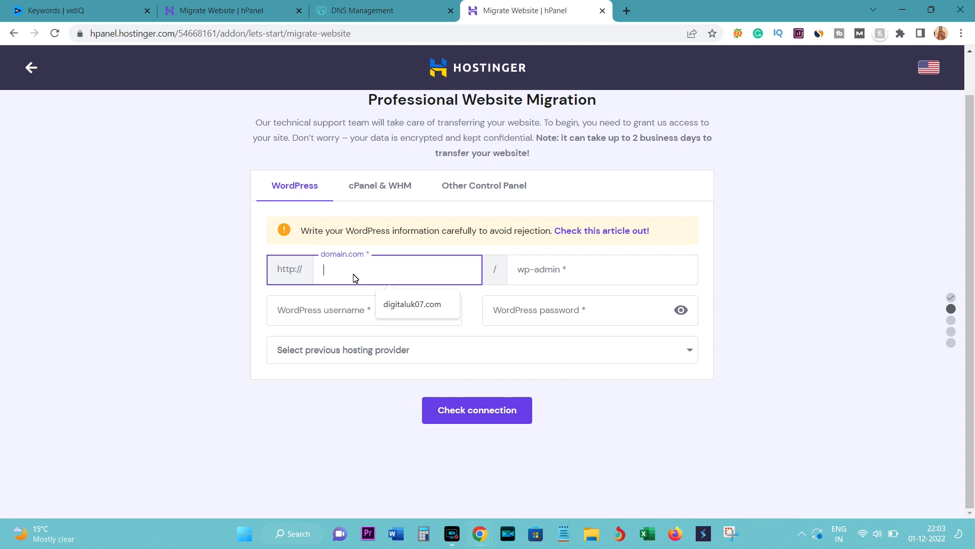
click(406, 305)
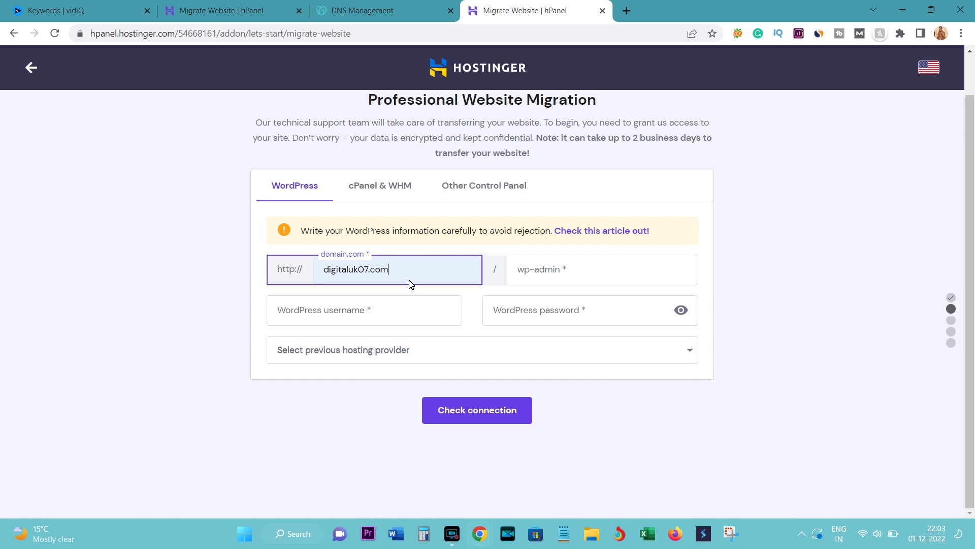
click(538, 275)
text(wp-admint)
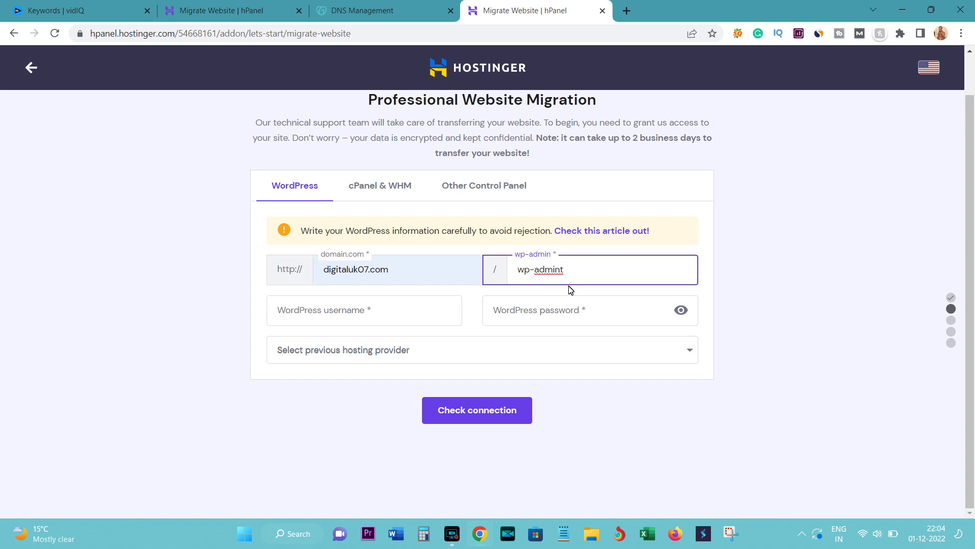
key(BackSpace)
Check the WordPress login page by opening digitaluk07.com/wp-admin in a new browser tab, and return to the migration form.
click(627, 10)
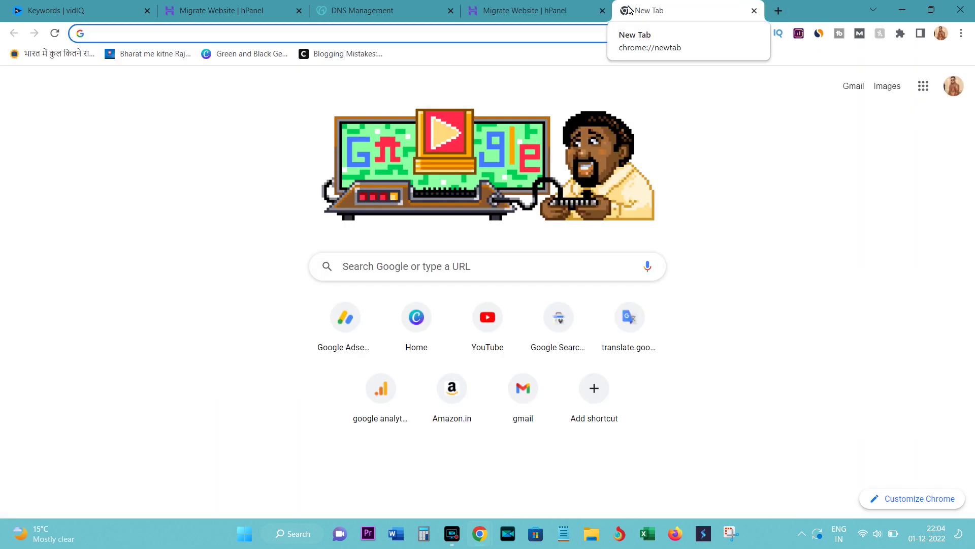
text(digitaluk07.com)
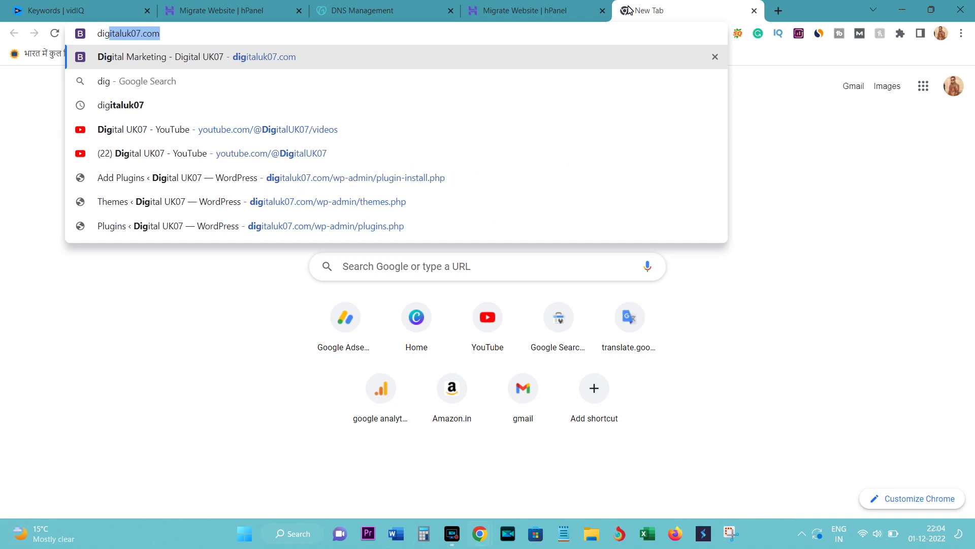
key(Down)
key(Down)
key(Down)
key(Down)
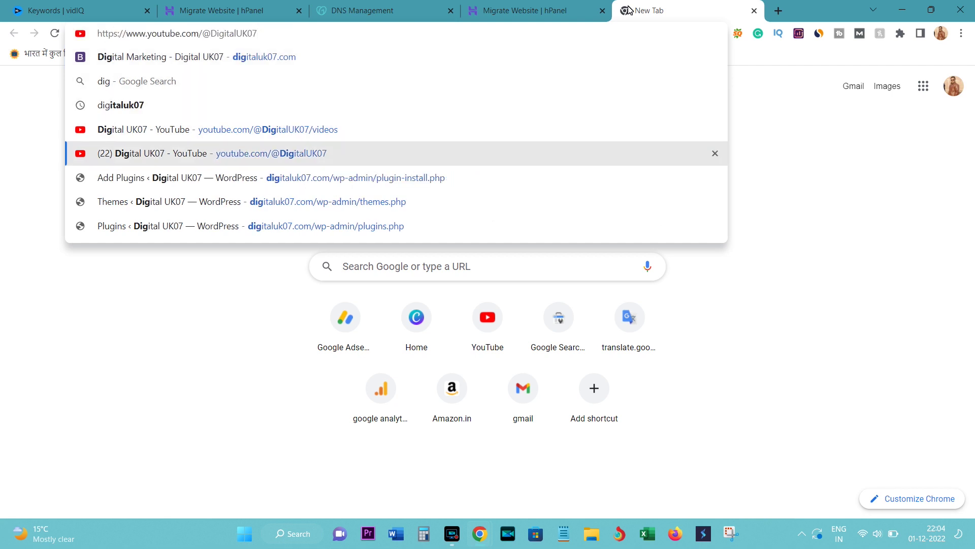
key(Up)
key(Up)
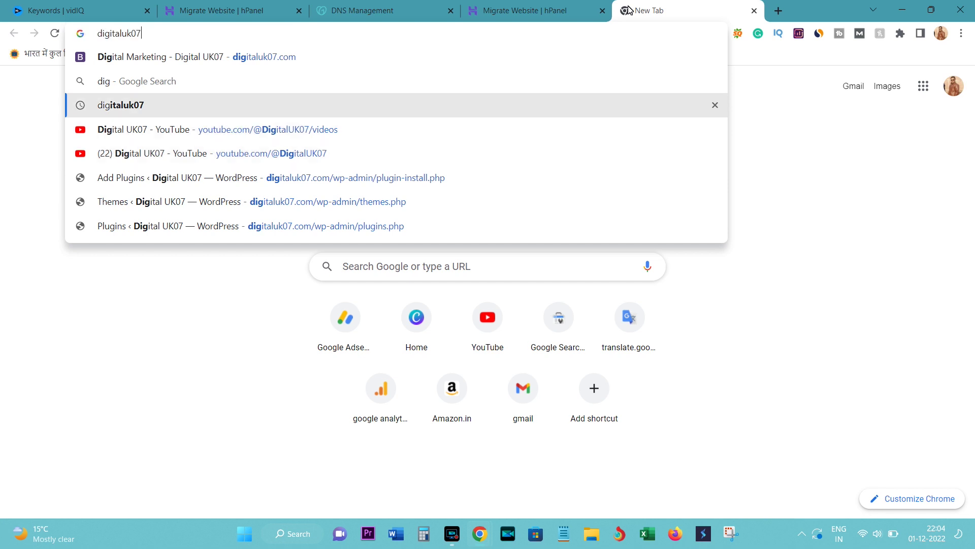
key(Up)
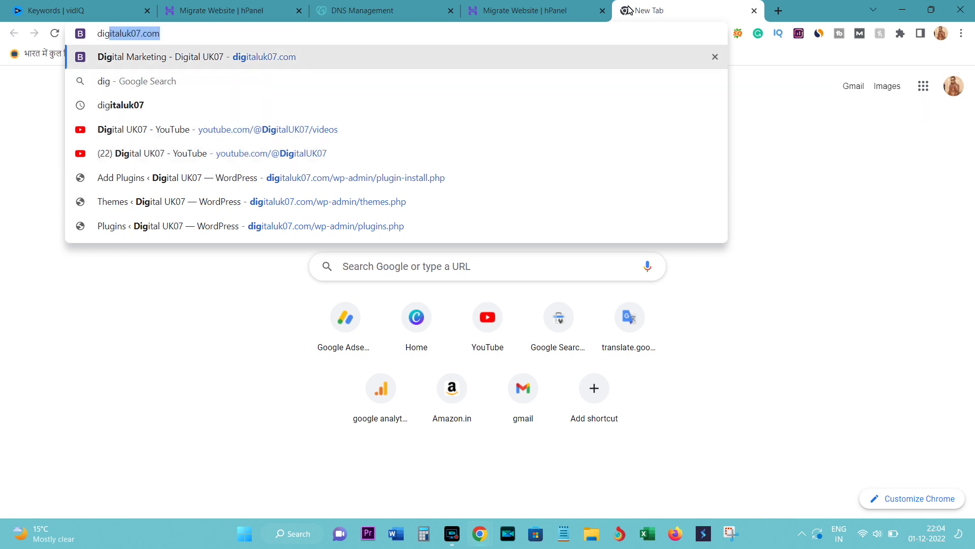
text(italuk07.com)
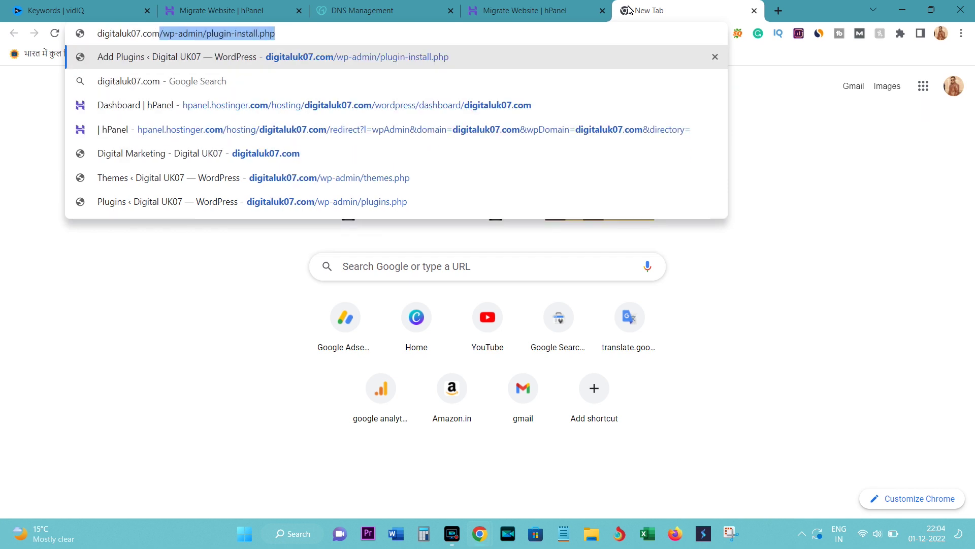
key(Right)
key(BackSpace)
key(BackSpace)
key(BackSpace)
key(BackSpace)
key(BackSpace)
key(BackSpace)
key(BackSpace)
key(BackSpace)
key(BackSpace)
key(BackSpace)
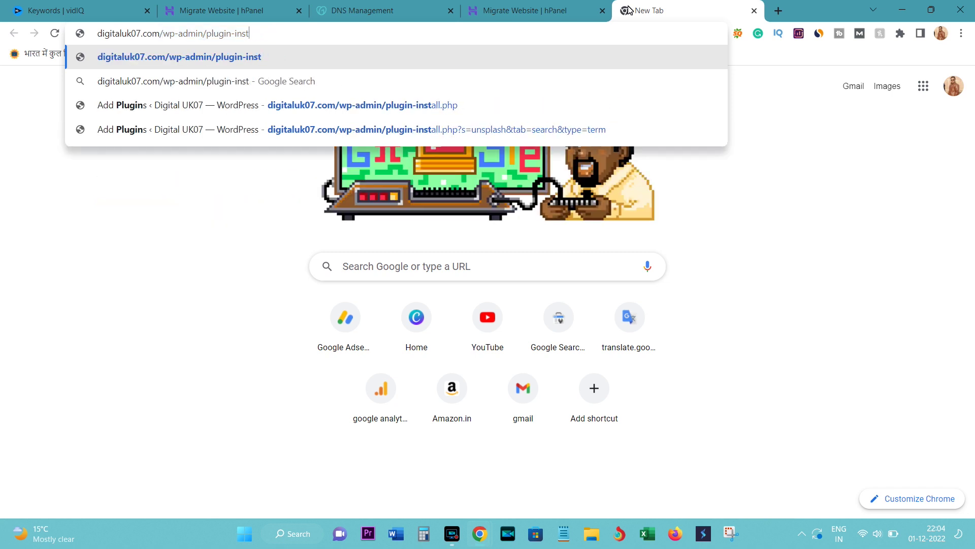
key(BackSpace)
key(BackSpace)
key(BackSpace)
key(BackSpace)
key(BackSpace)
key(BackSpace)
key(BackSpace)
key(BackSpace)
key(BackSpace)
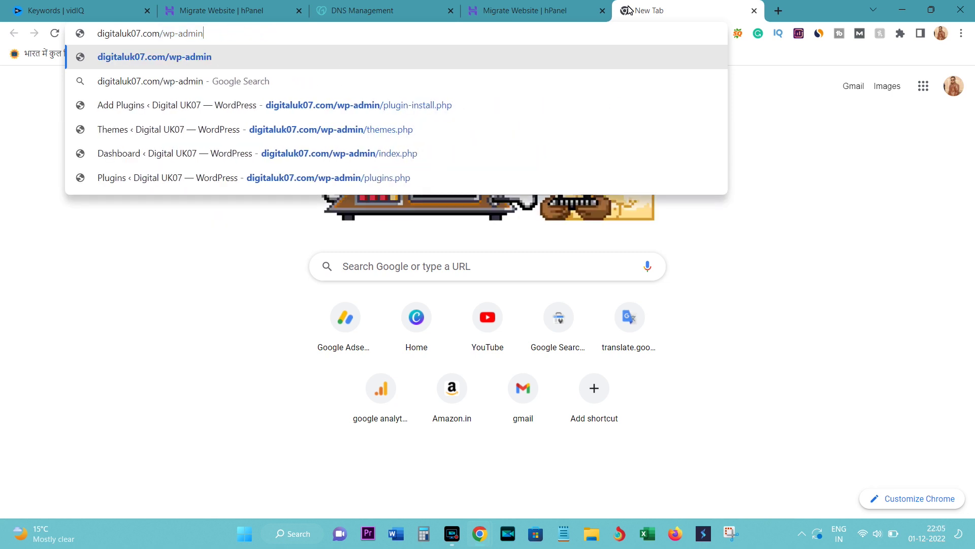
key(Return)
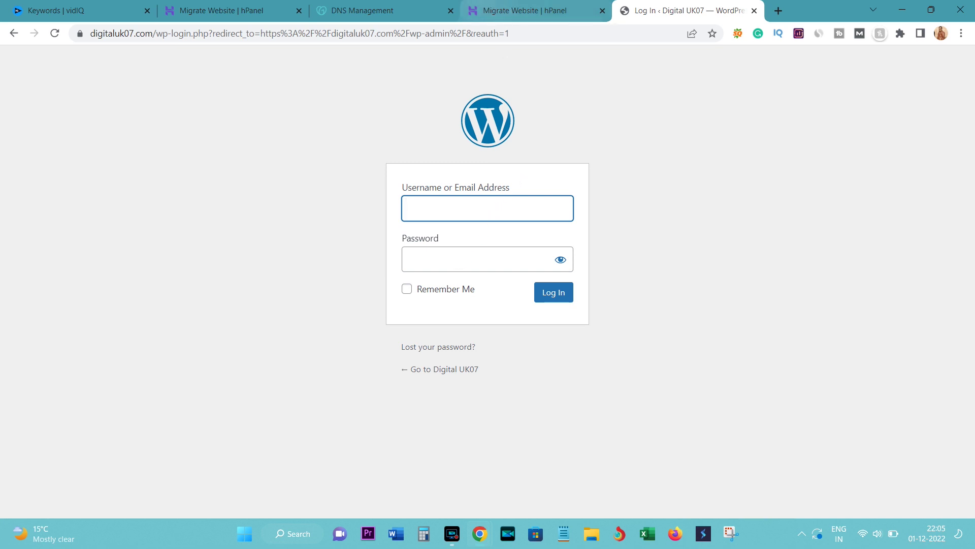
click(476, 5)
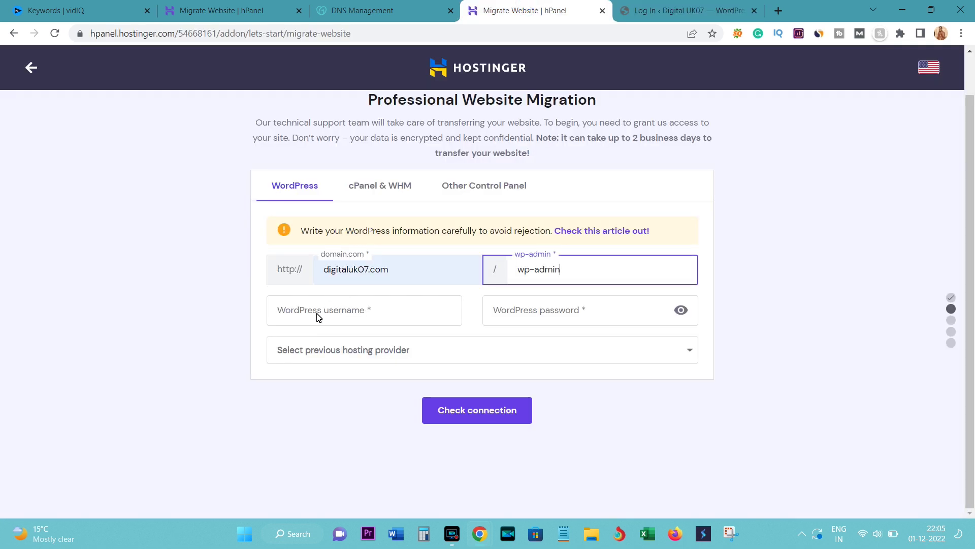
Check the login fields on the digitaluk07.com WordPress login page and return to the migration form.
click(707, 5)
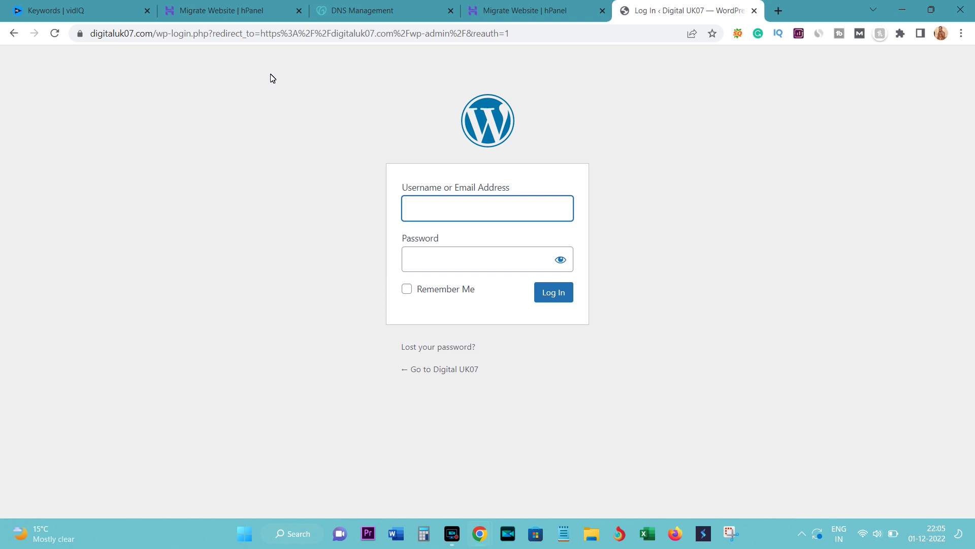
key(ctrl+shift+Tab)
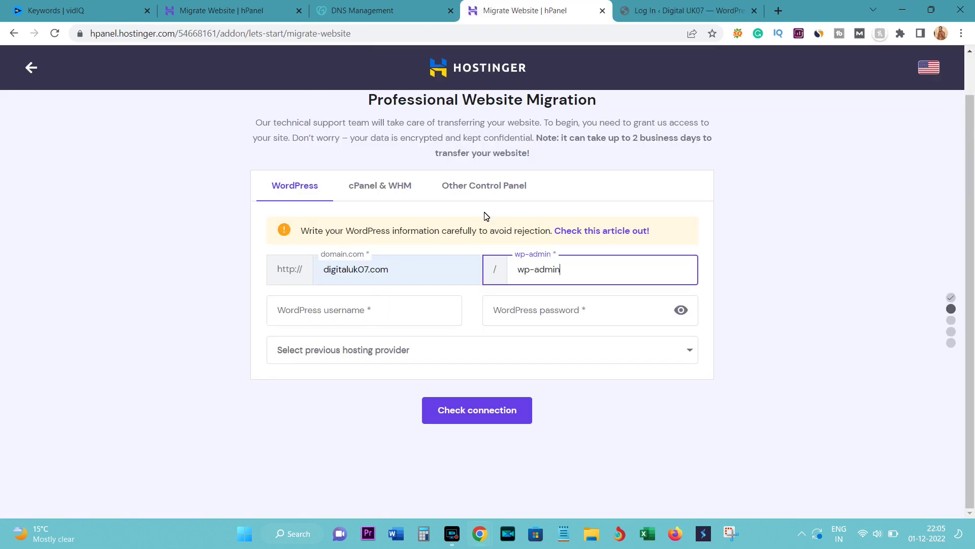
click(658, 9)
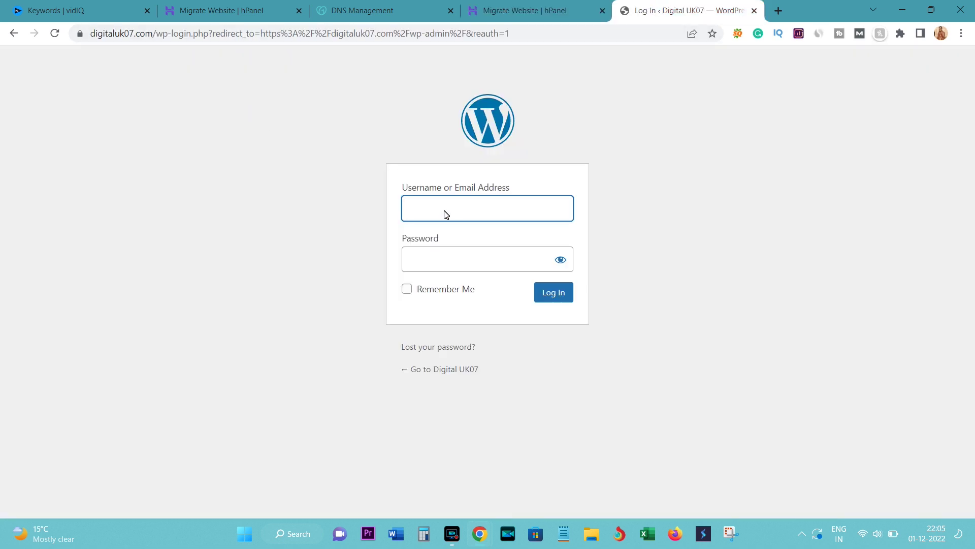
click(520, 8)
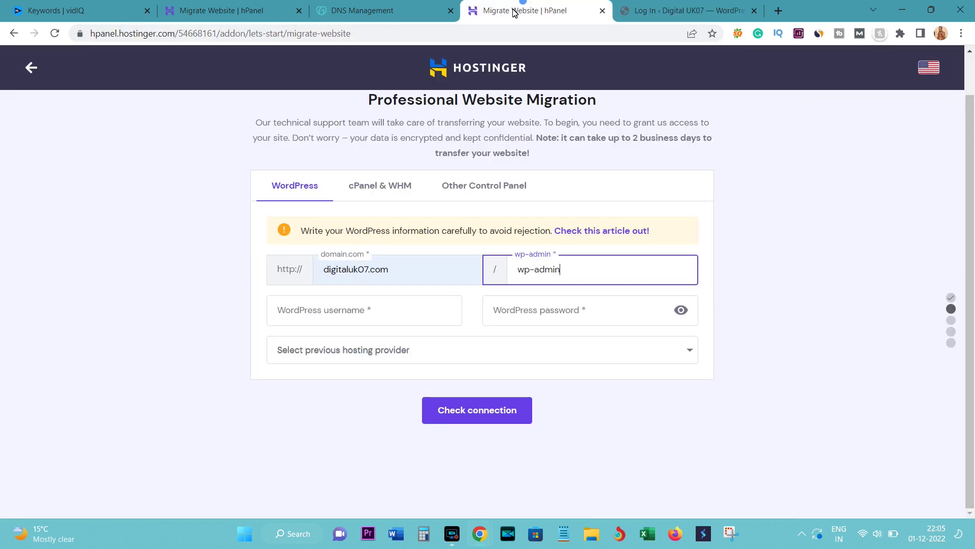
Enter the WordPress username digital21 and the WordPress account password in the migration form.
click(330, 319)
text(digital21)
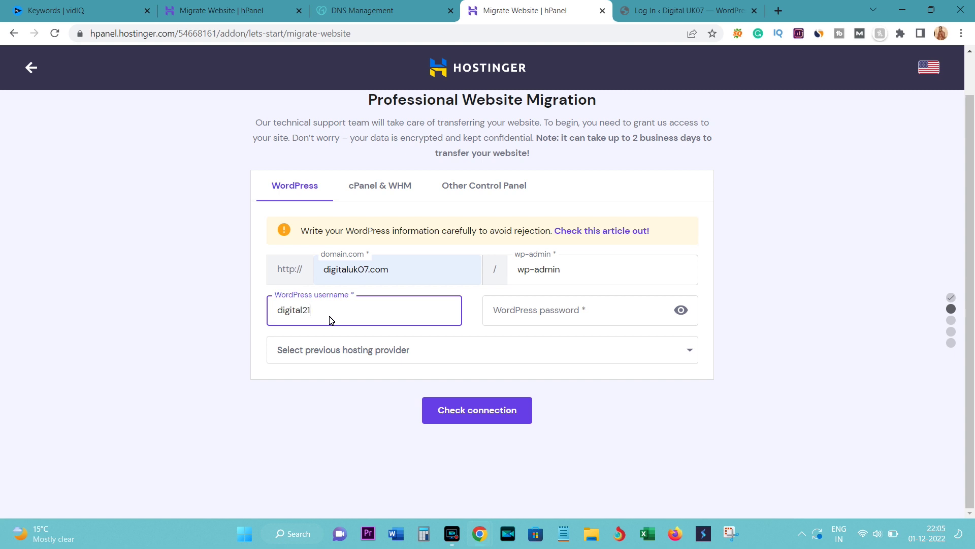
click(533, 315)
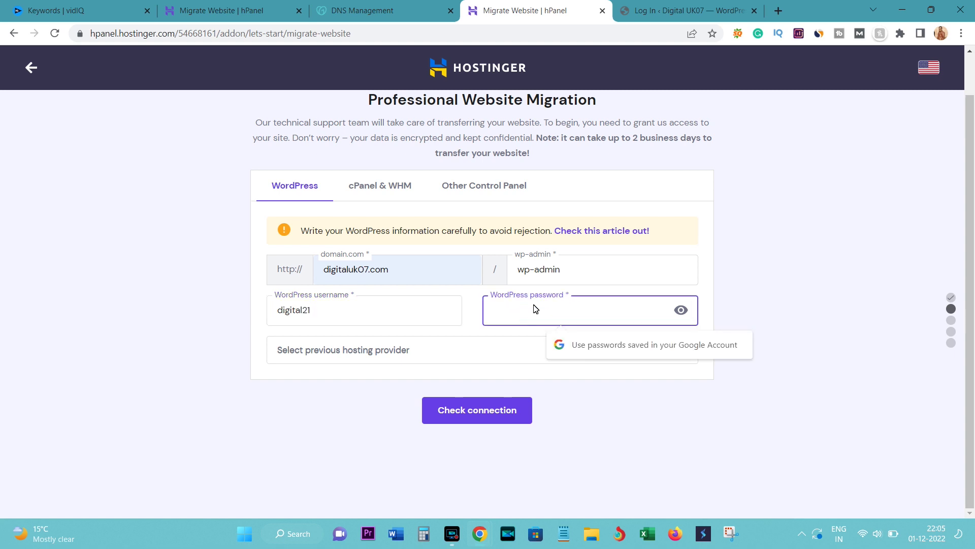
click(623, 9)
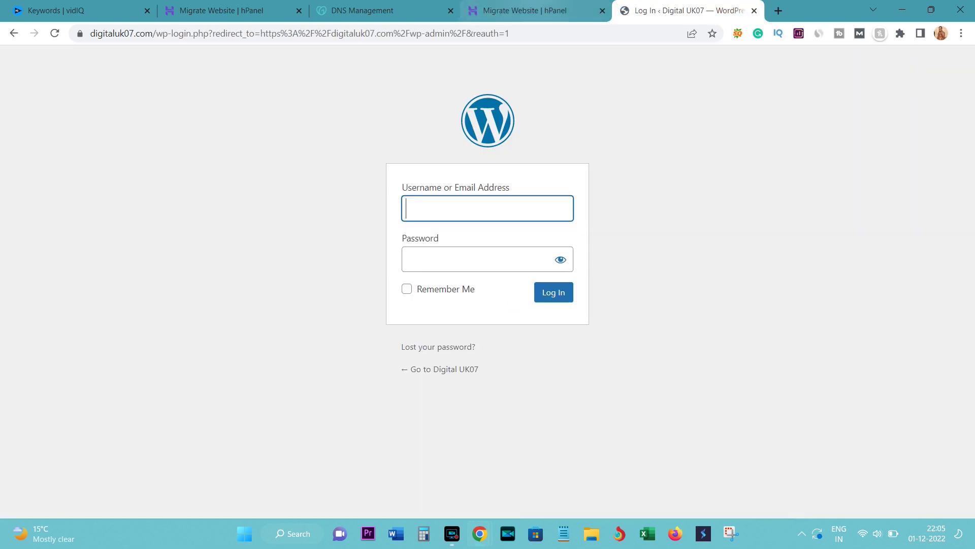
click(539, 8)
text(*******)
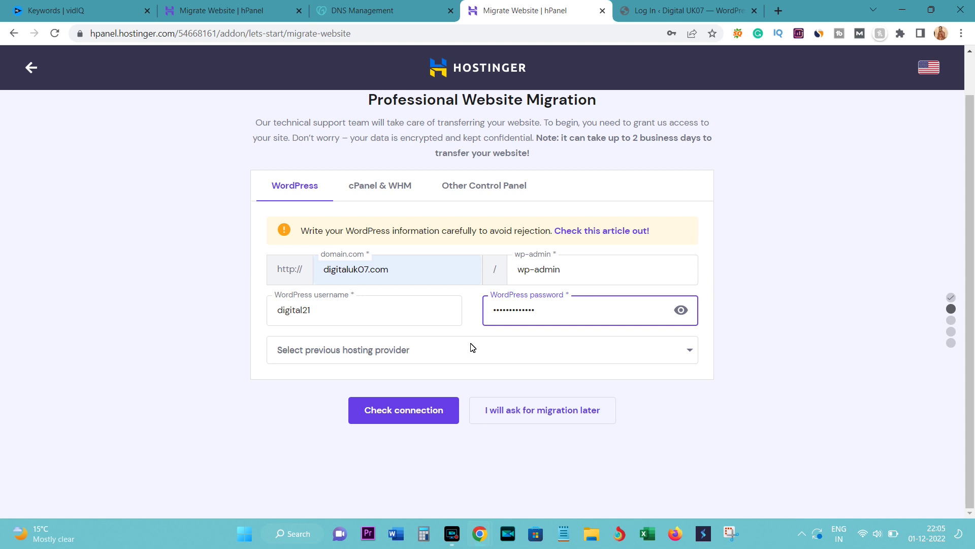
Choose GoDaddy as the previous hosting provider and check the connection to the WordPress site.
click(519, 350)
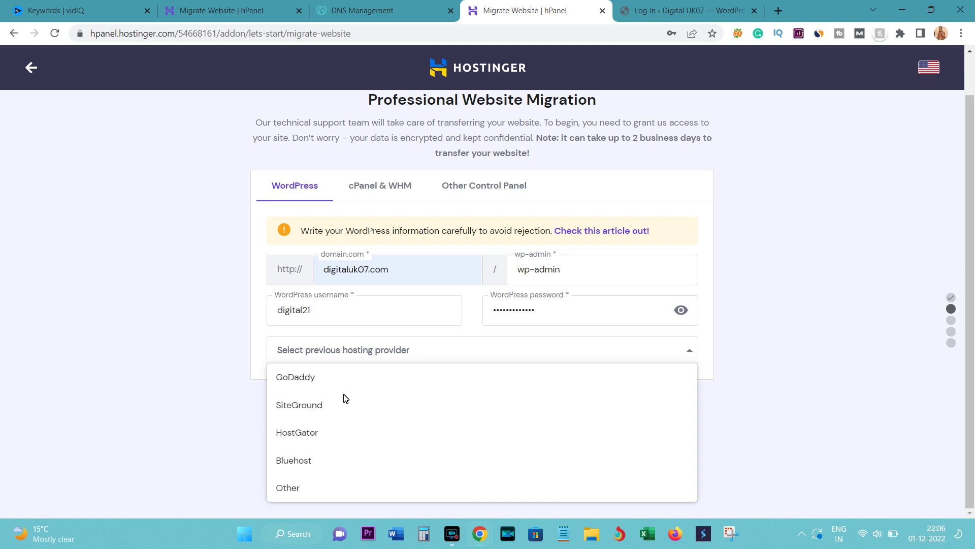
click(308, 381)
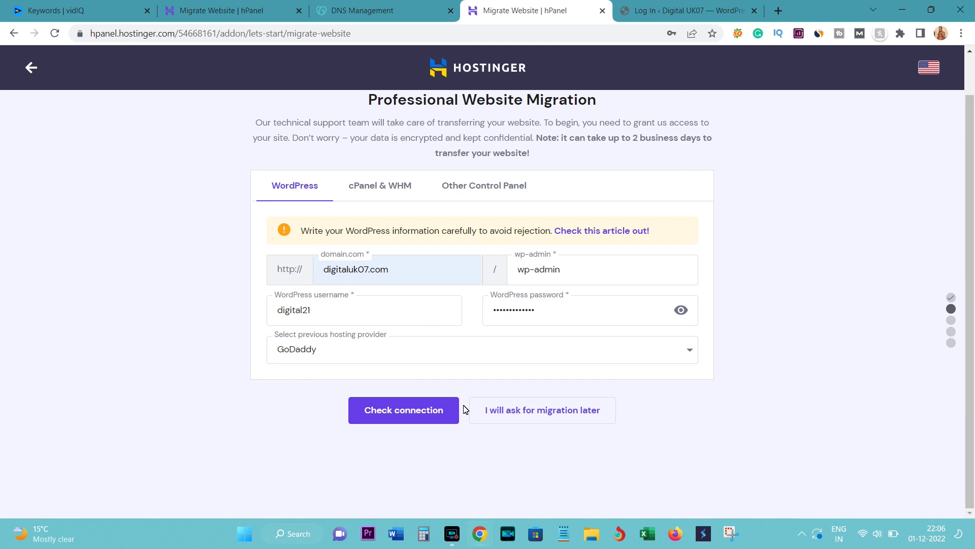
click(397, 410)
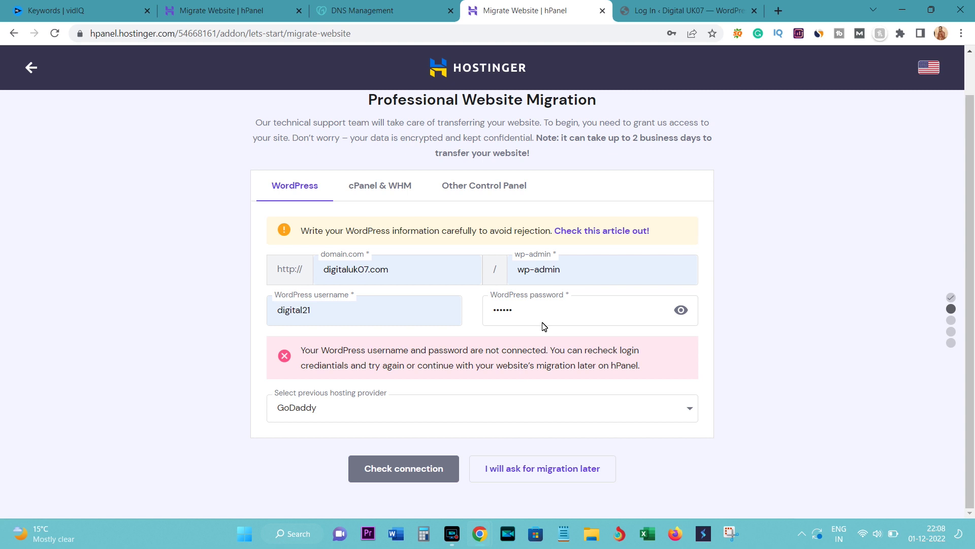
Examine the note on how long the migration takes, and look through the open GoDaddy DNS, Migrate Website and WordPress login pages.
drag(625, 137, 731, 142)
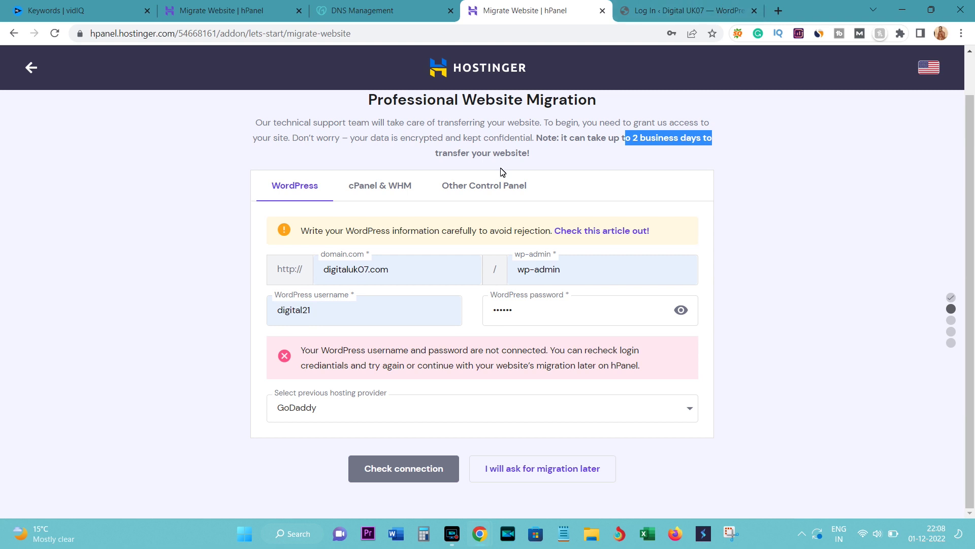
click(371, 6)
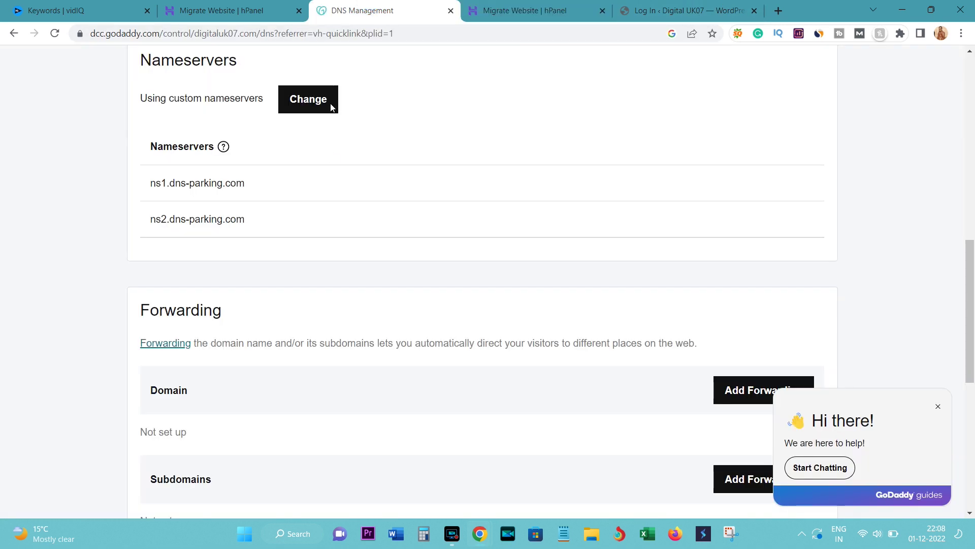
click(245, 6)
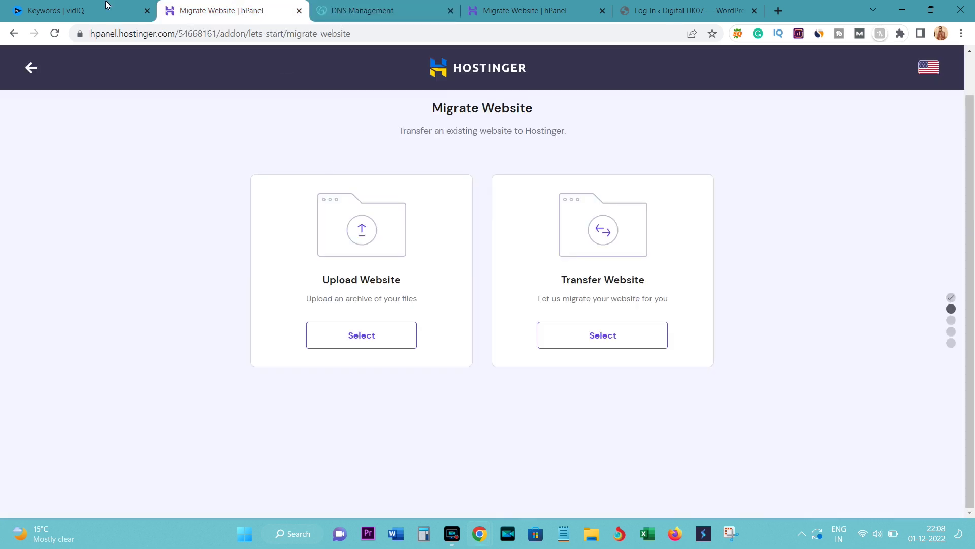
click(687, 7)
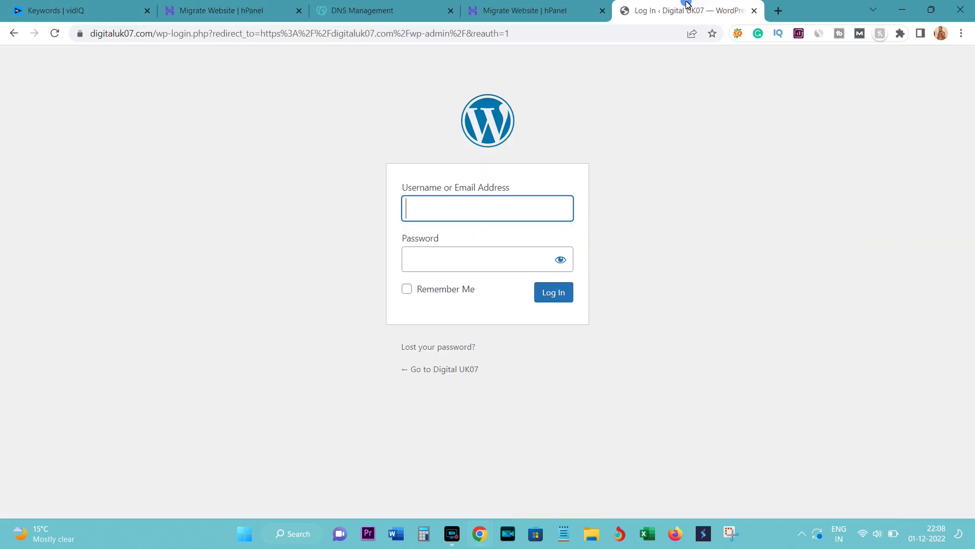
click(508, 5)
Examine the nameservers set for digitaluk07.com in GoDaddy's DNS Management, and return to the WordPress migration form.
click(373, 6)
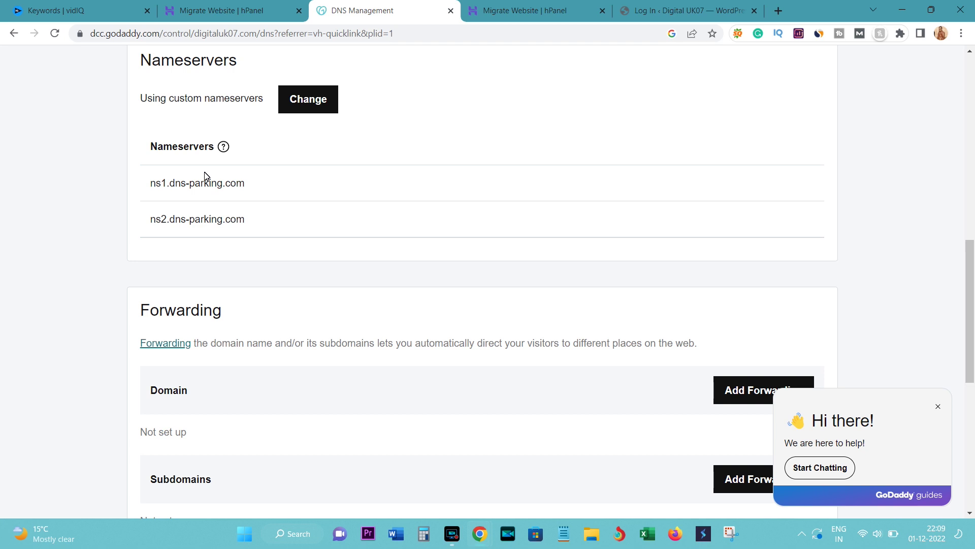
drag(152, 183, 256, 175)
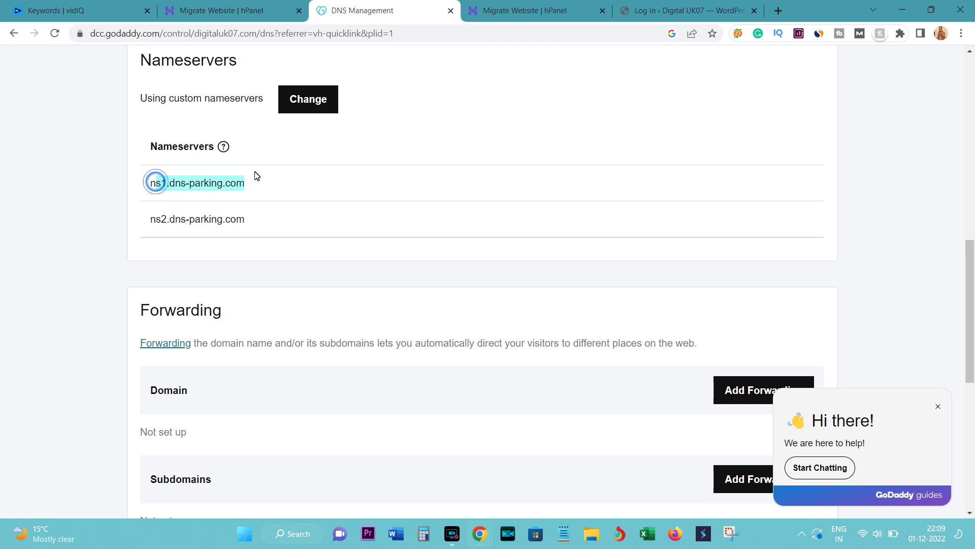
click(220, 184)
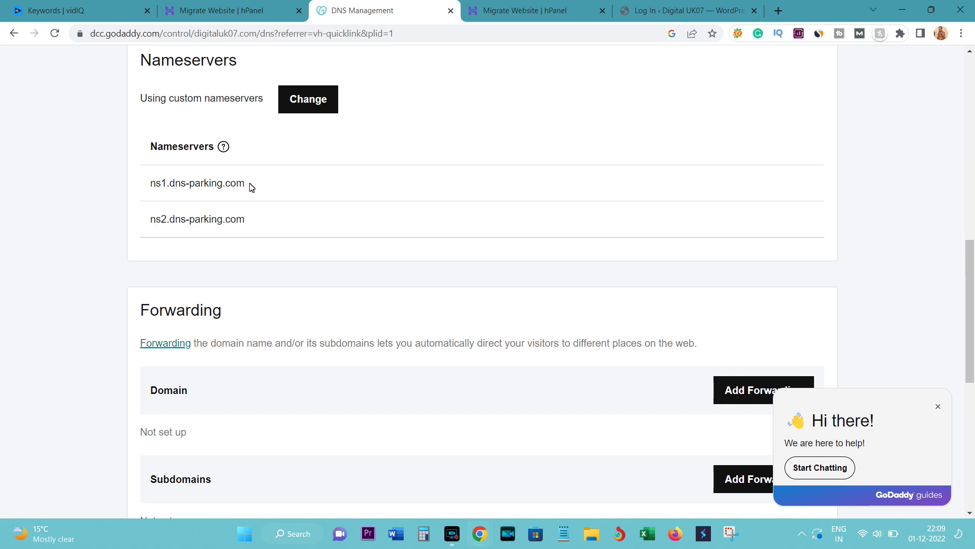
drag(253, 185, 151, 185)
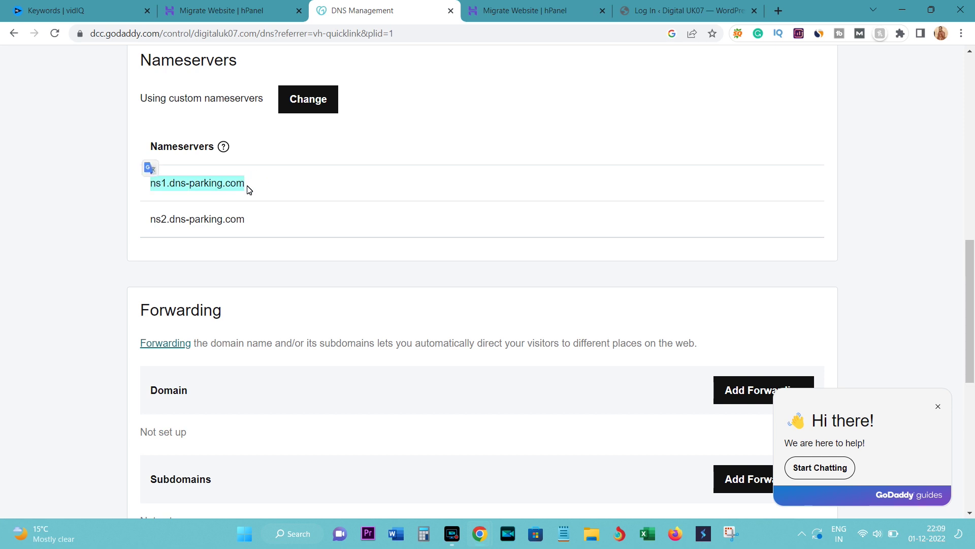
click(263, 189)
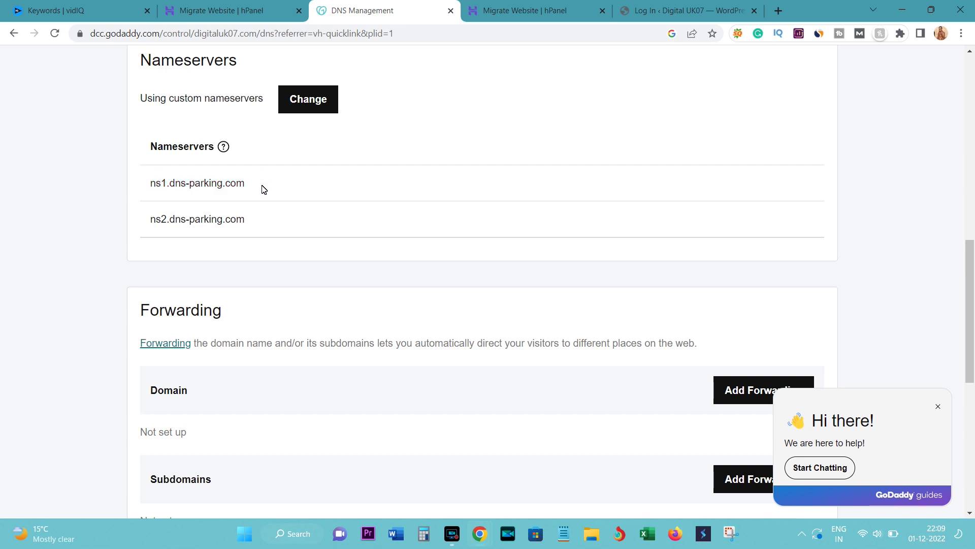
click(224, 9)
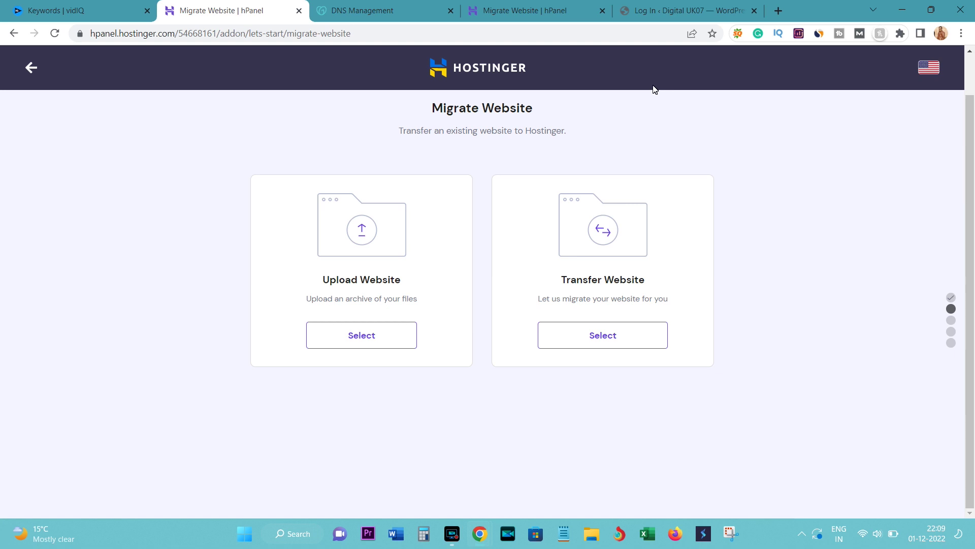
click(560, 1)
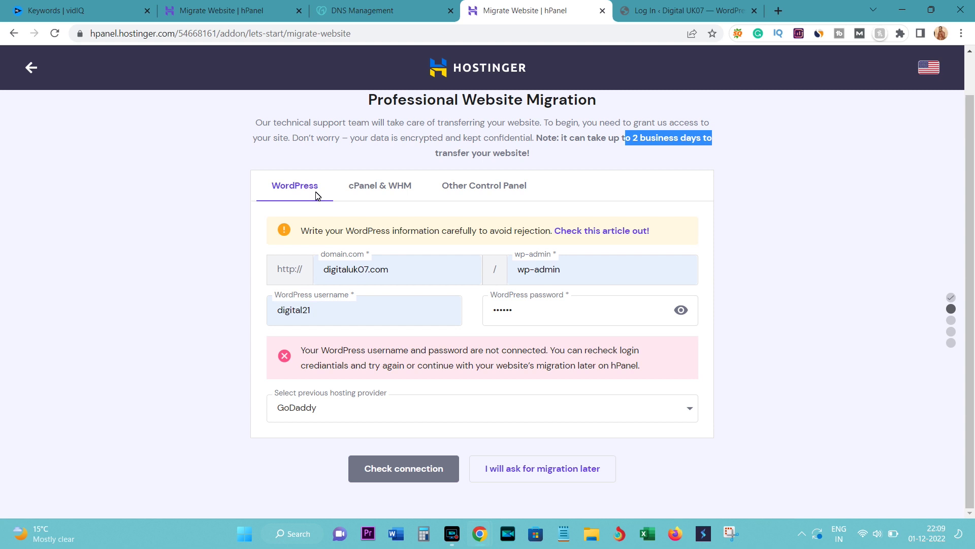
Switch to the cPanel & WHM migration form and enter digitaluk07.com as the website to migrate.
click(379, 188)
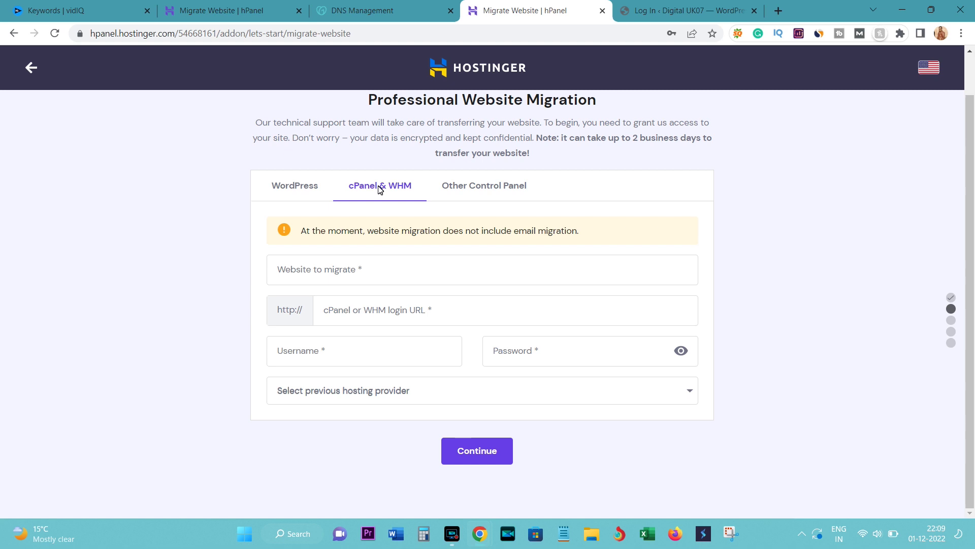
click(301, 185)
click(379, 188)
click(334, 275)
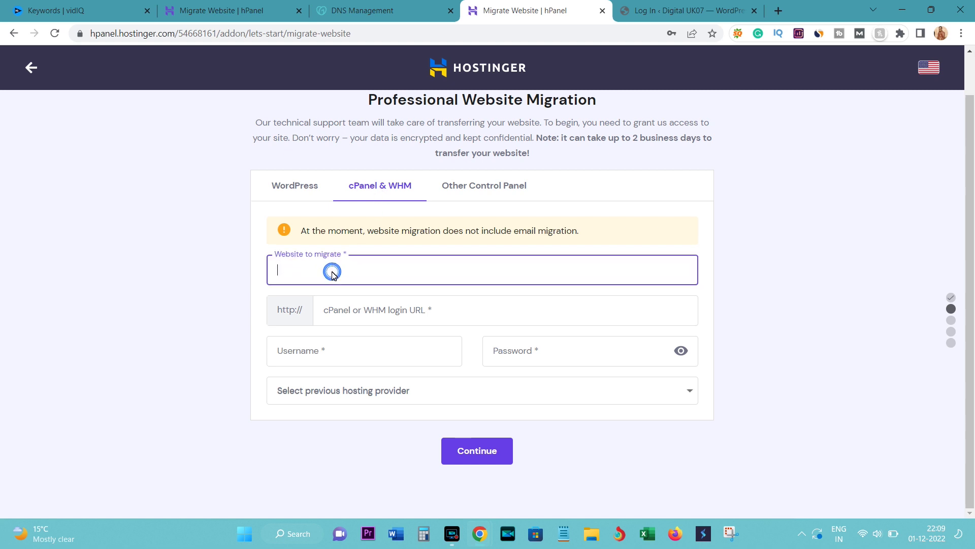
text(digitaluk)
key(BackSpace)
text(07.com)
Try to use the address copied from the WordPress login page as the cPanel or WHM login URL.
click(341, 313)
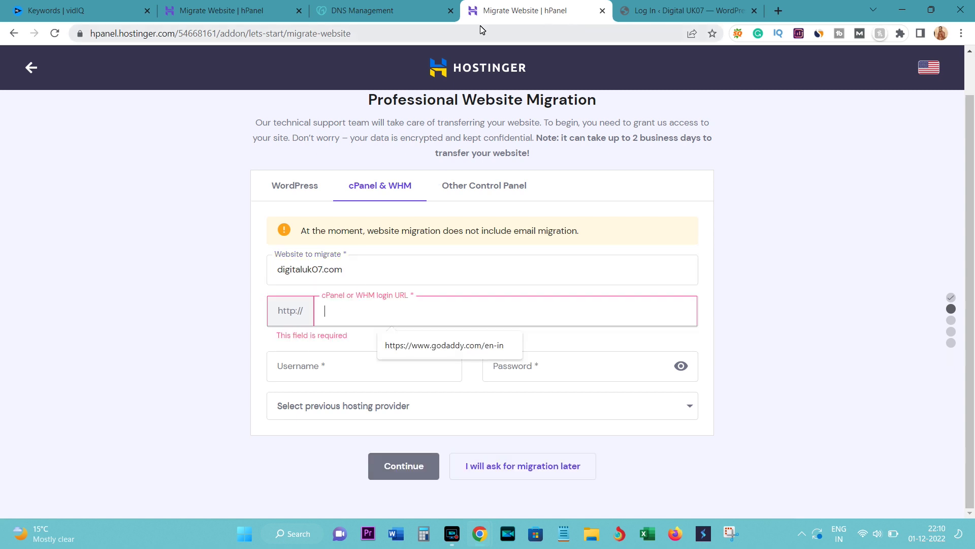
click(652, 8)
click(259, 35)
key(ctrl+c)
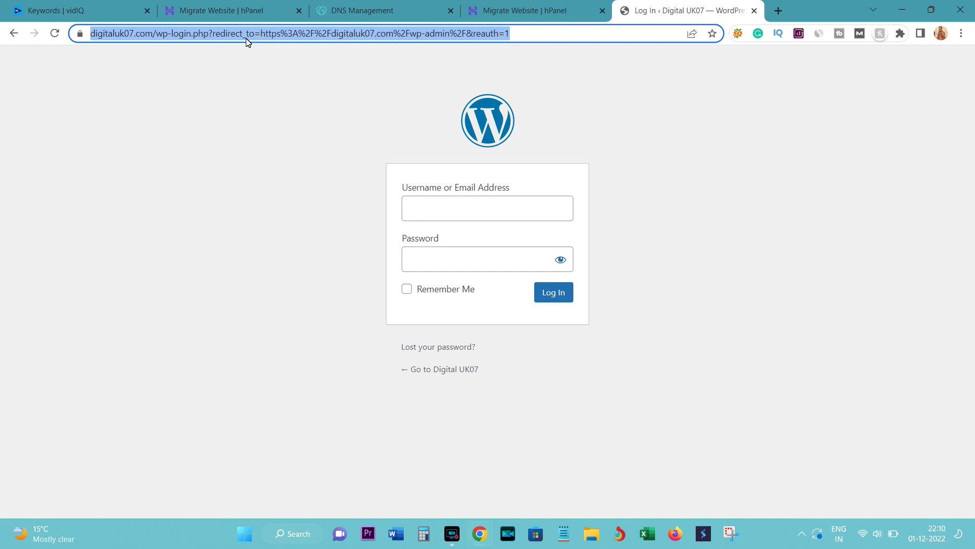
click(523, 7)
click(381, 7)
click(574, 5)
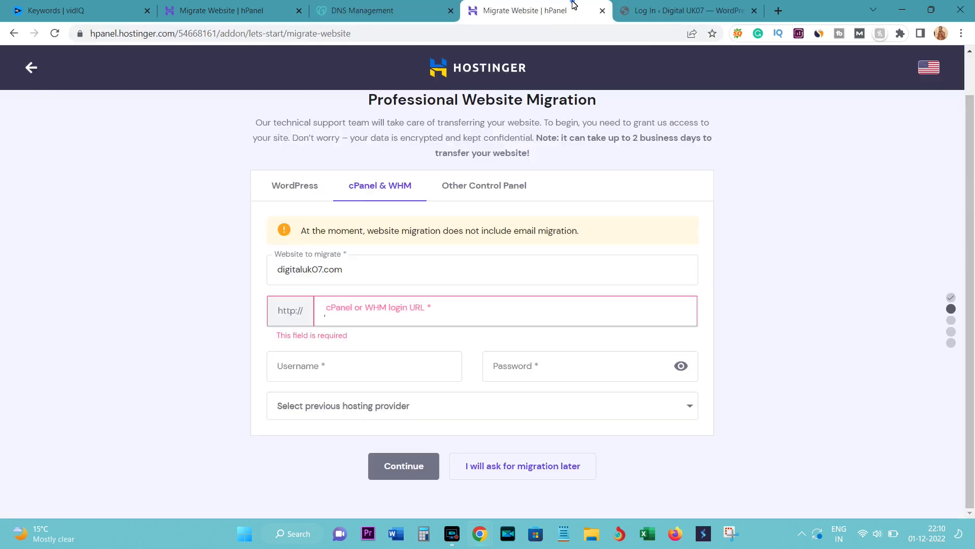
click(359, 309)
key(ctrl+v)
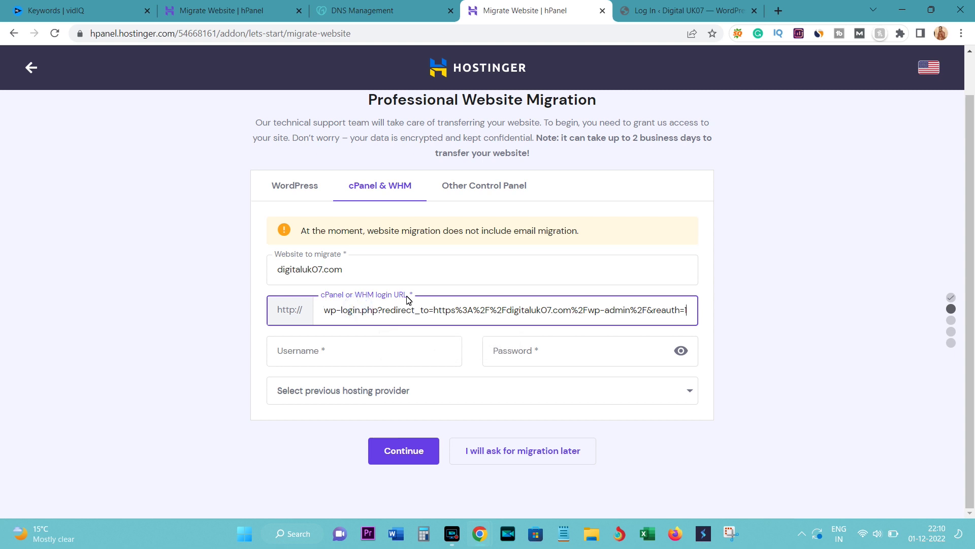
Recheck the WordPress login page's address and clear the cPanel or WHM login URL from the form.
click(675, 8)
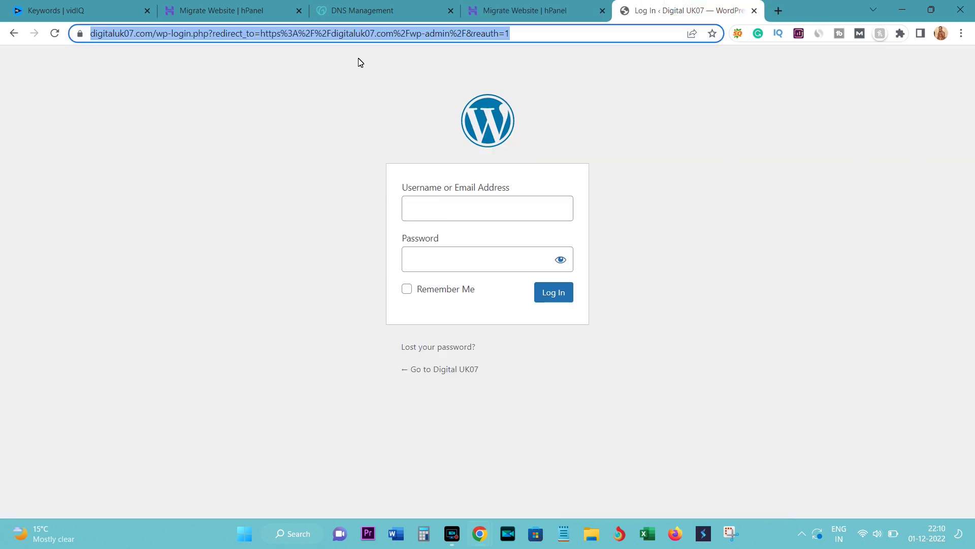
click(523, 10)
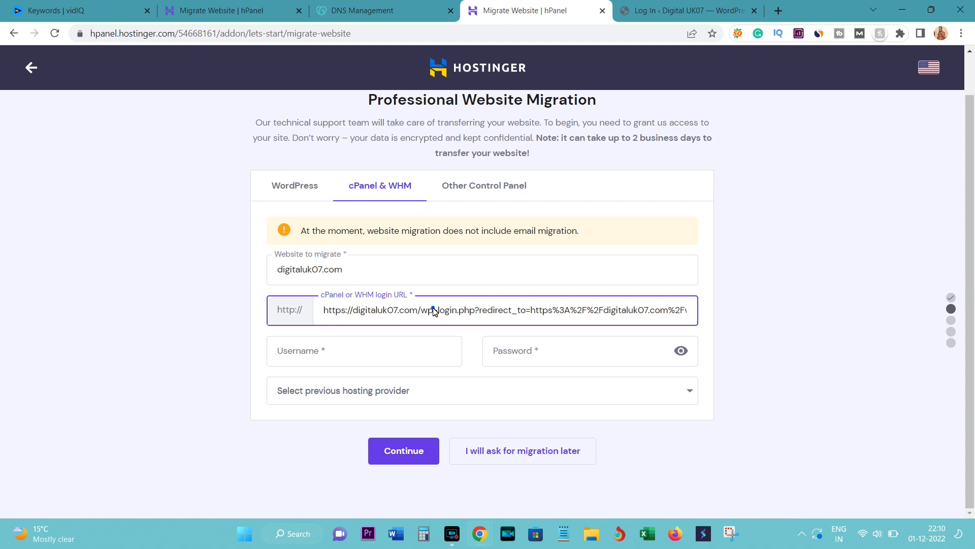
drag(435, 312, 828, 246)
key(BackSpace)
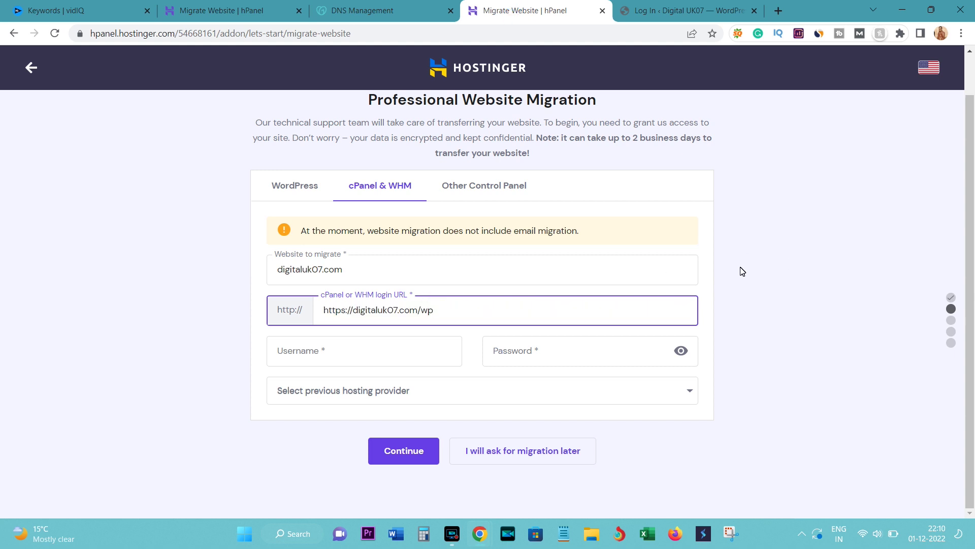
triple_click(455, 314)
key(BackSpace)
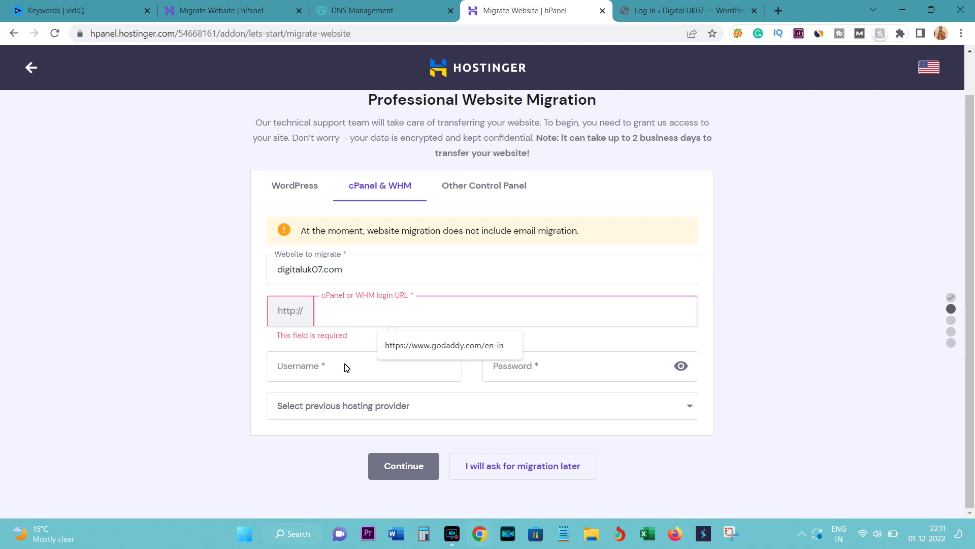
Go through the username and password fields without filling them in, and choose HostGator as the previous hosting provider.
click(341, 371)
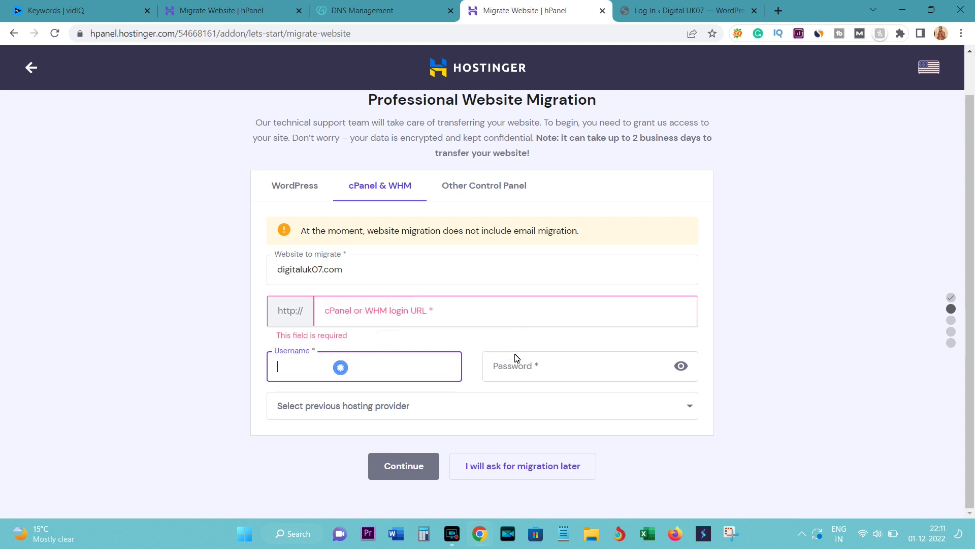
click(569, 366)
click(501, 432)
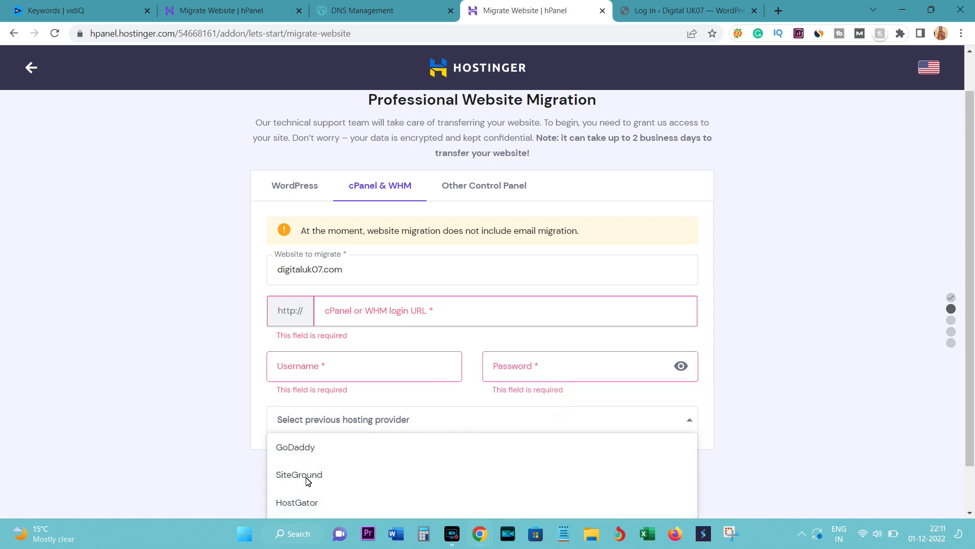
click(305, 502)
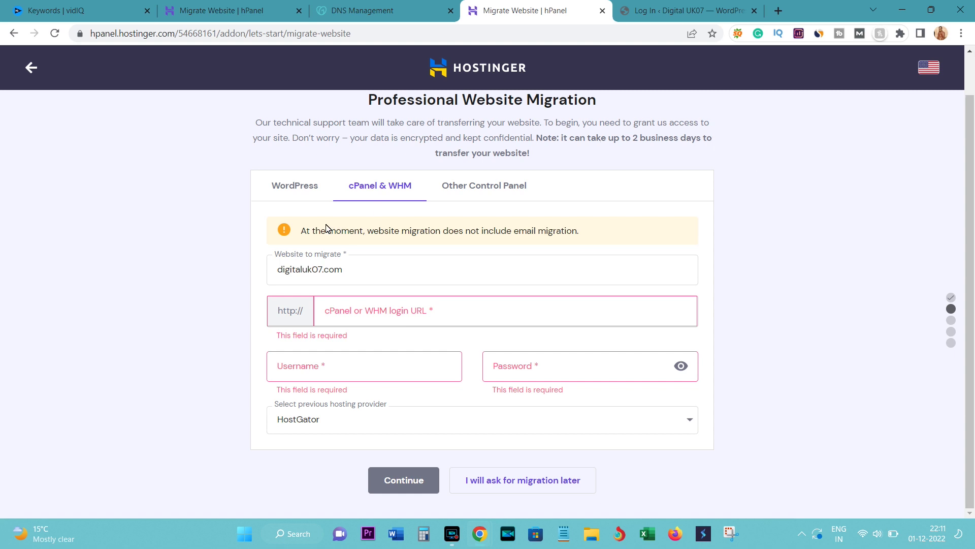
Leave the website migration setup without submitting the cPanel & WHM form and return to the hPanel home page.
click(306, 187)
click(389, 186)
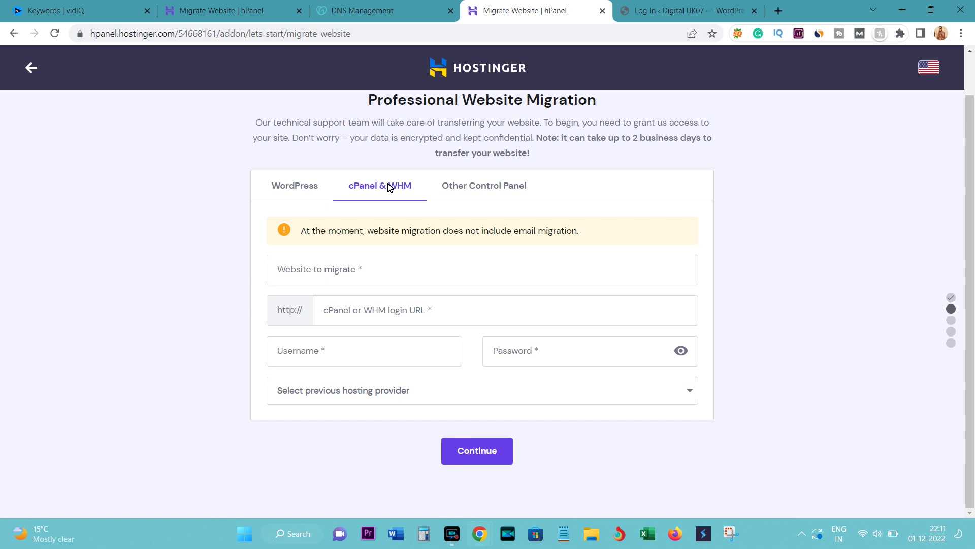
click(30, 74)
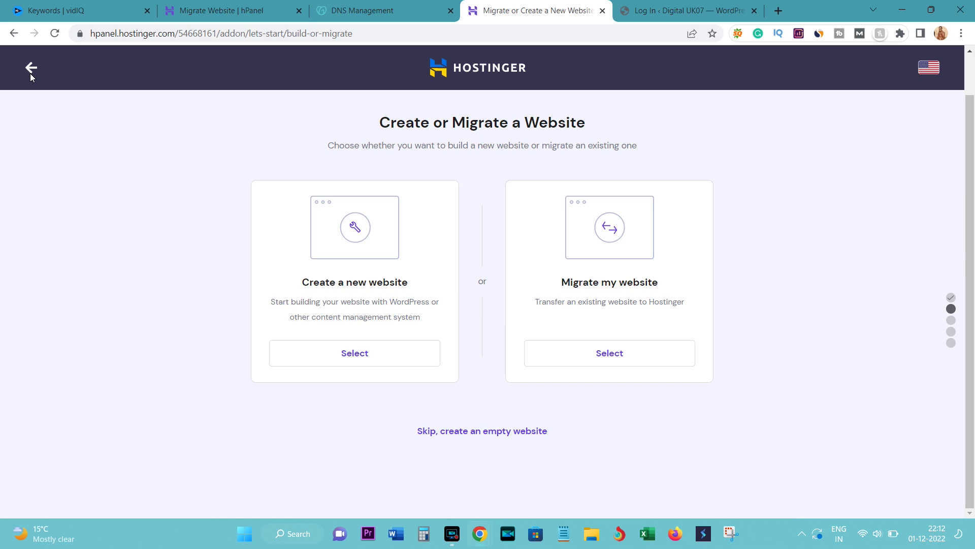
click(30, 74)
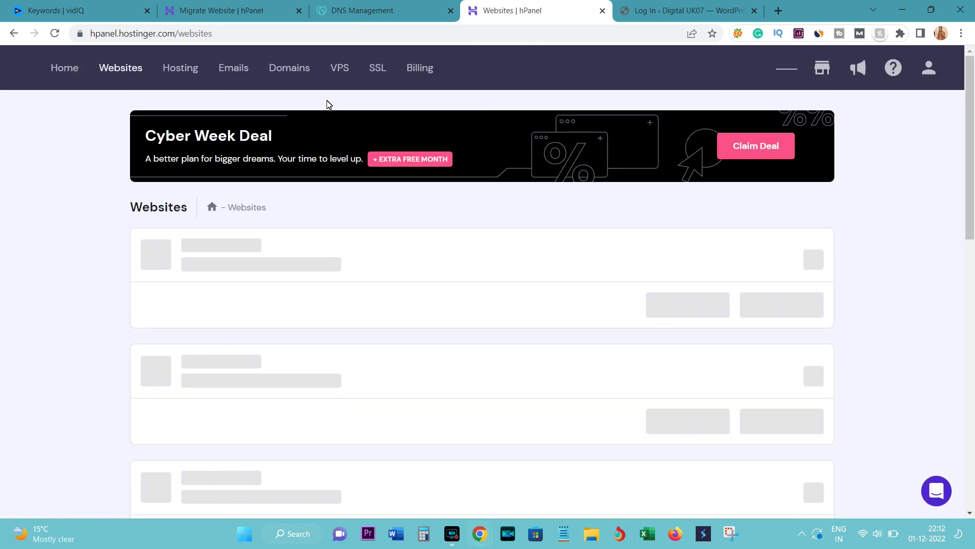
click(166, 72)
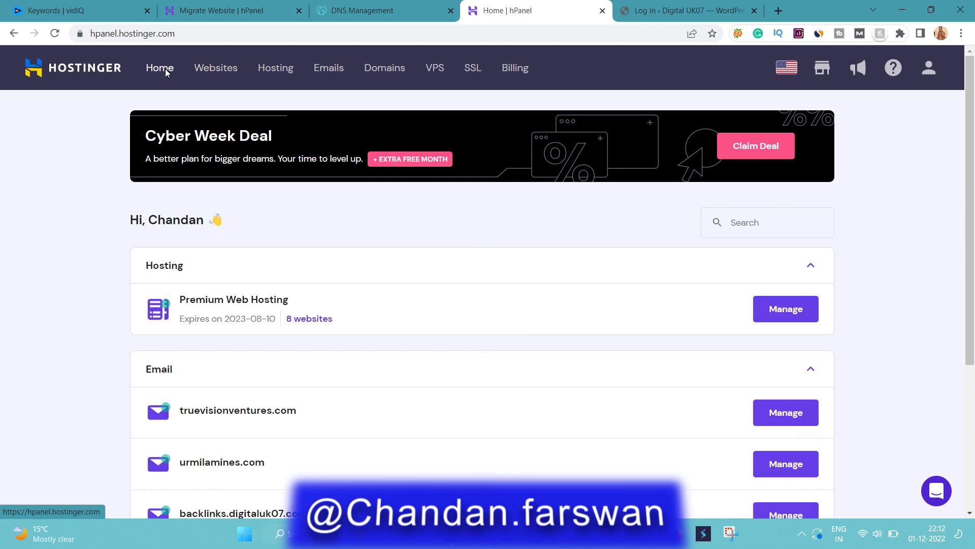
key(ctrl+Tab)
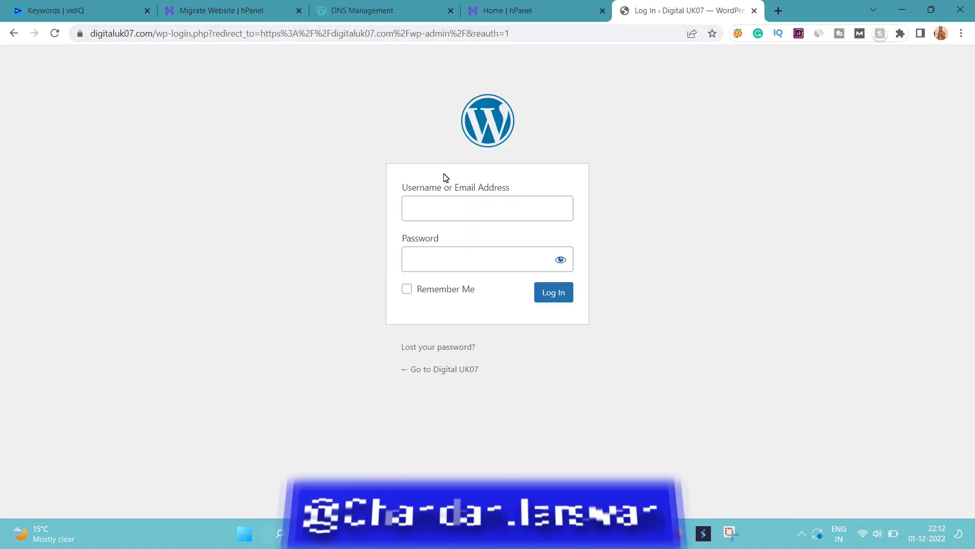
click(363, 7)
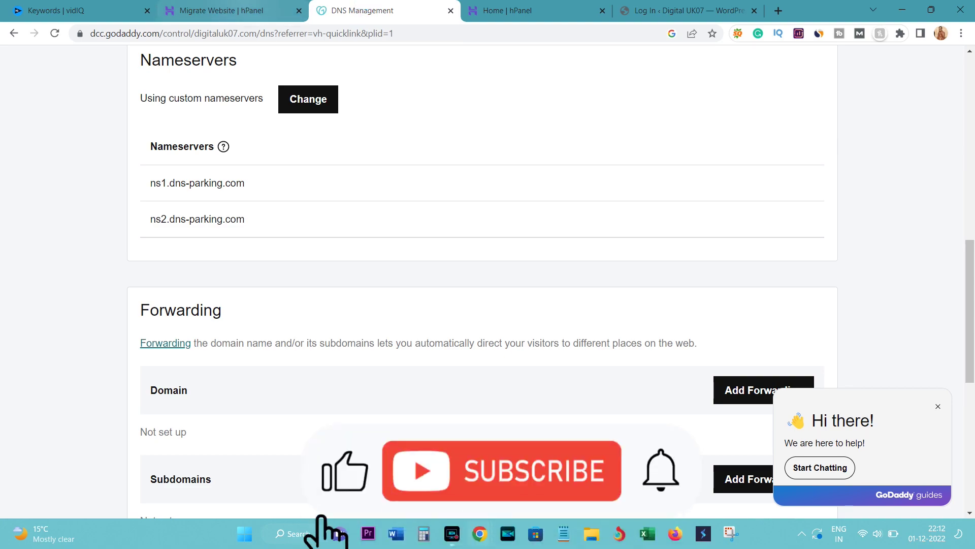
click(243, 5)
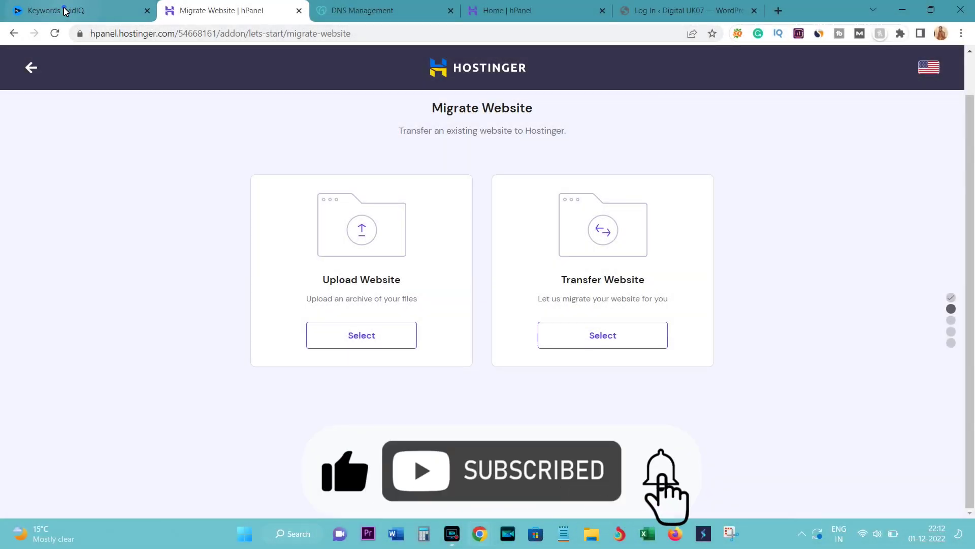
click(63, 7)
click(437, 11)
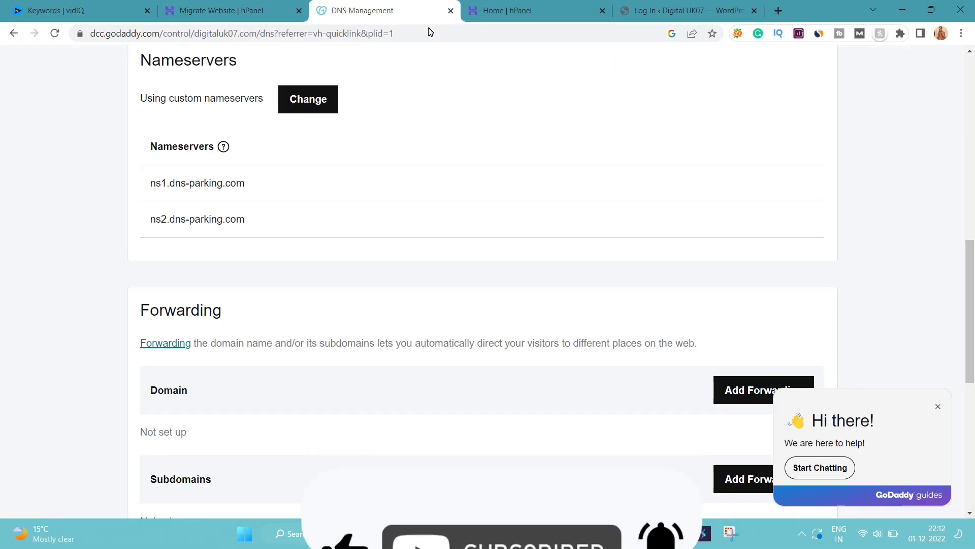